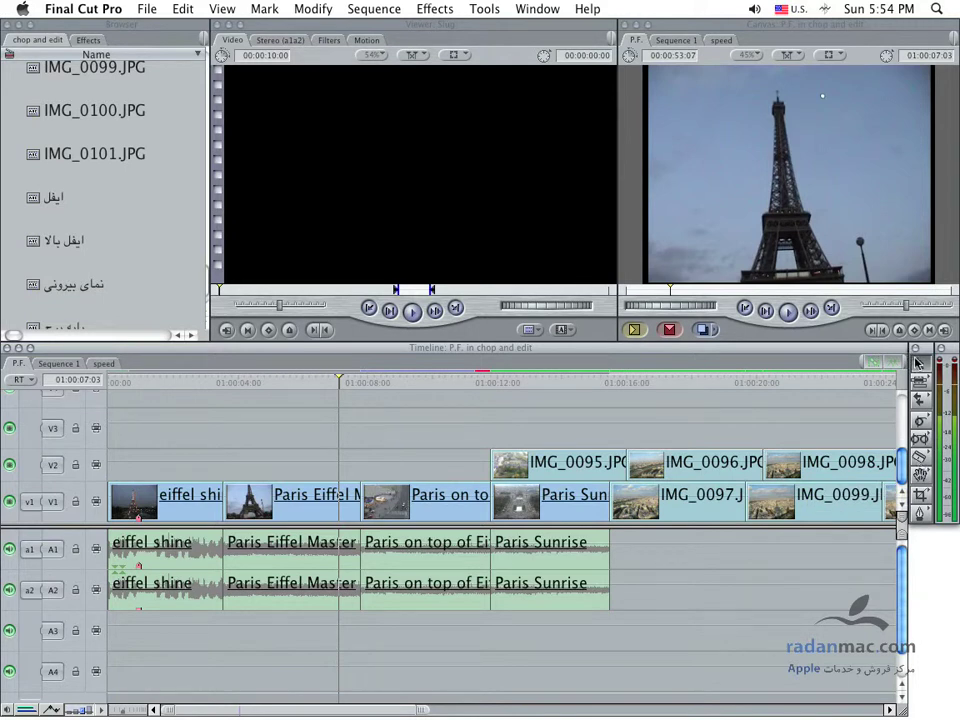
- Open the Razor Blade tool's flyout in the Tool palette to show the cutting tool choices
left_click_drag(922, 465, 883, 463)
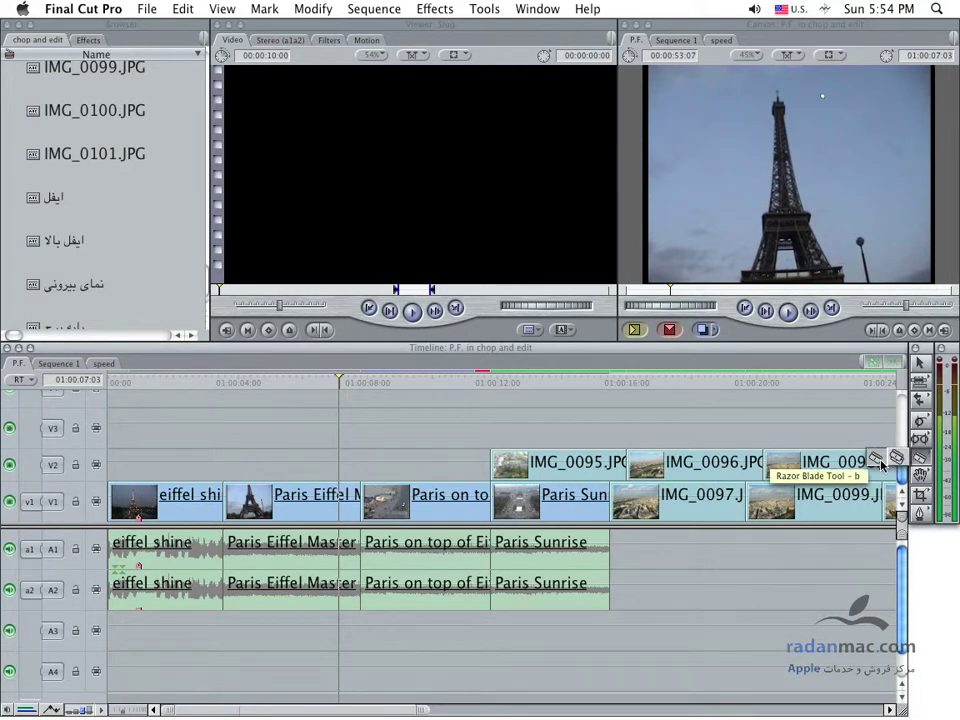
left_click(522, 465)
left_click(570, 465)
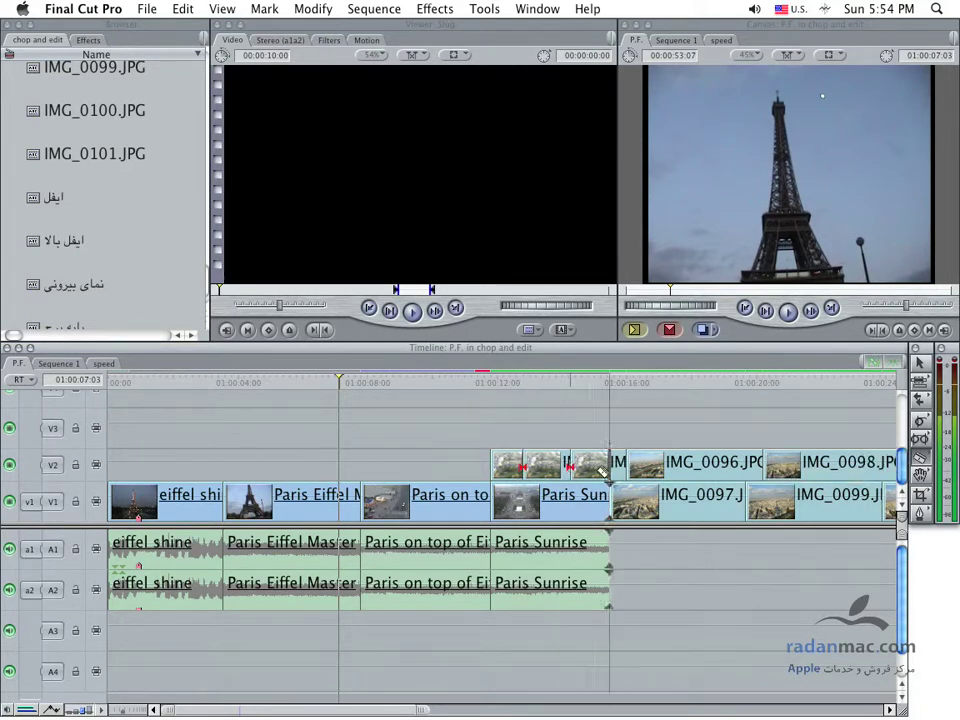
left_click(724, 465)
left_click(677, 465)
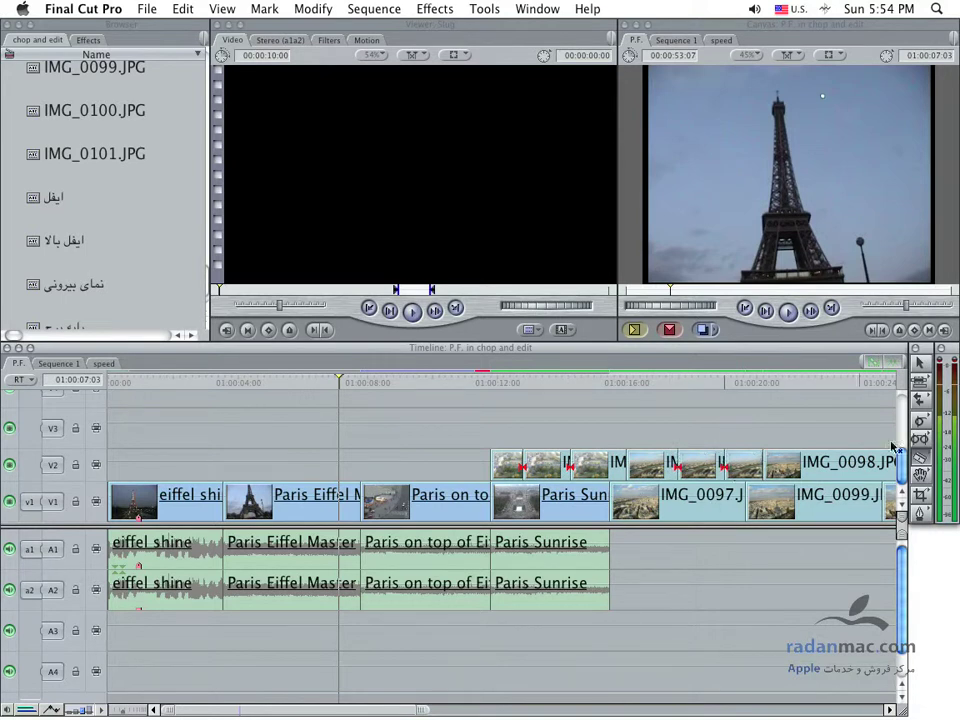
key("a")
left_click(694, 466)
key("Delete")
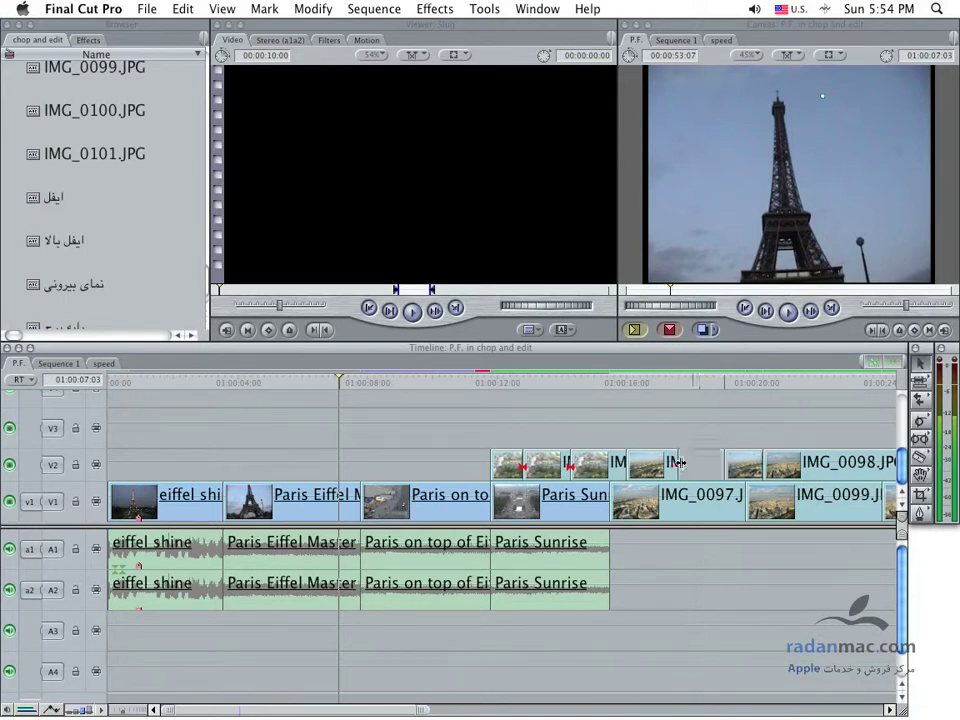
left_click(548, 466)
key("Delete")
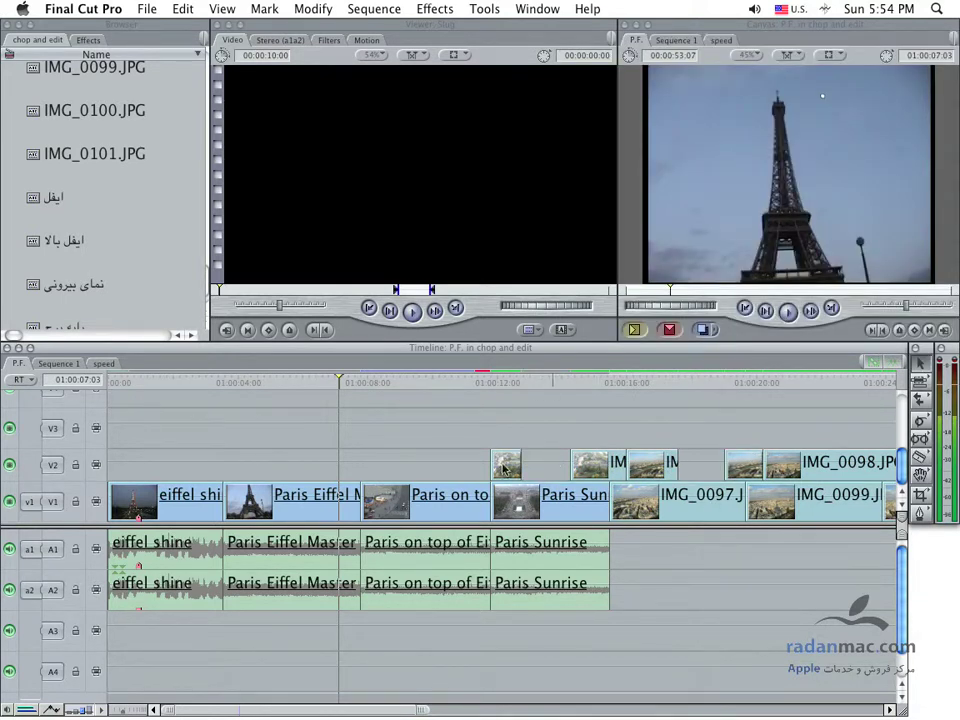
left_click(514, 463)
key("Delete")
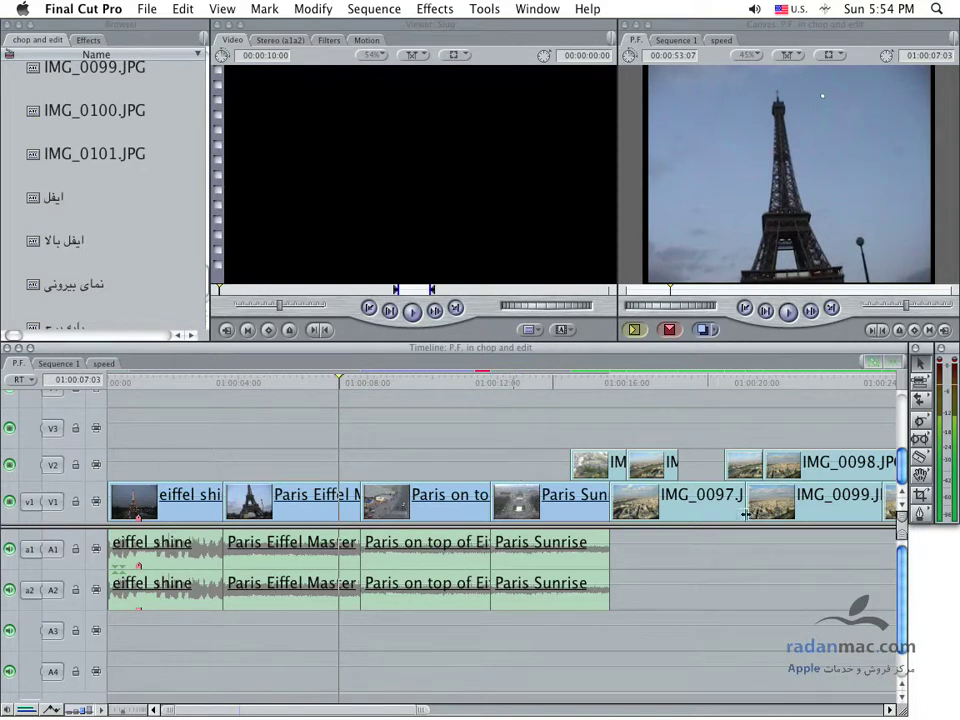
left_click(920, 457)
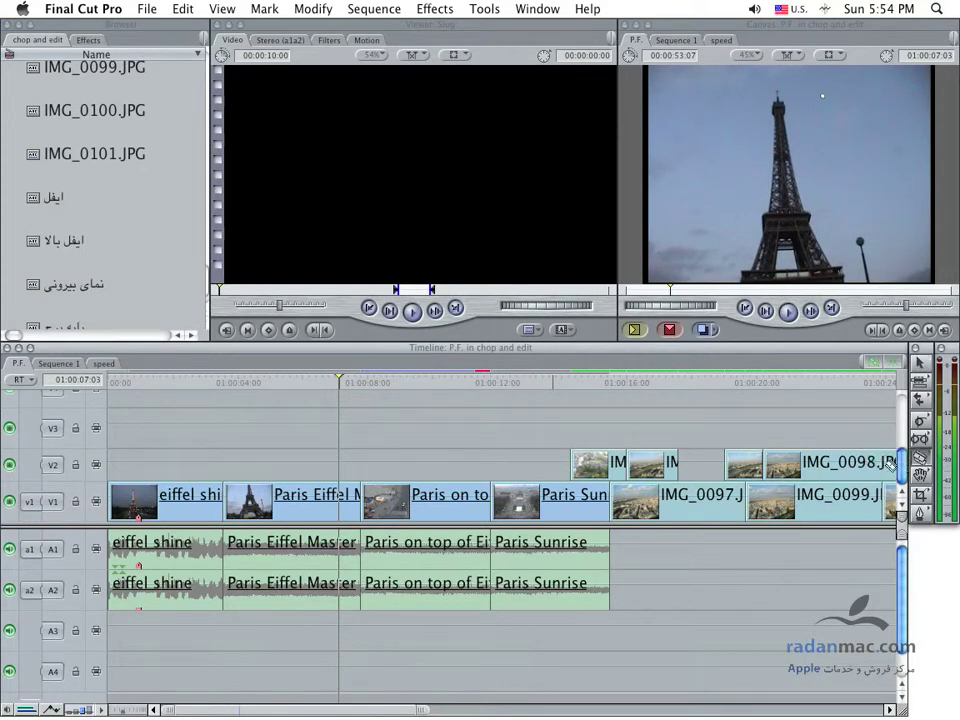
left_click(427, 492)
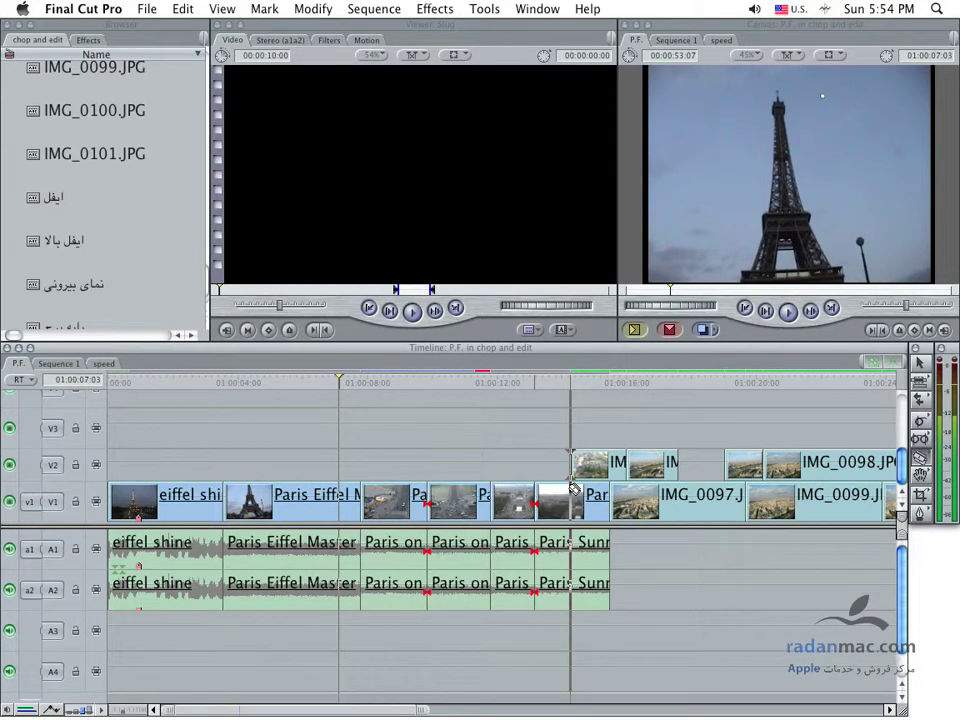
key("super+z")
key("super+z")
key("super+z")
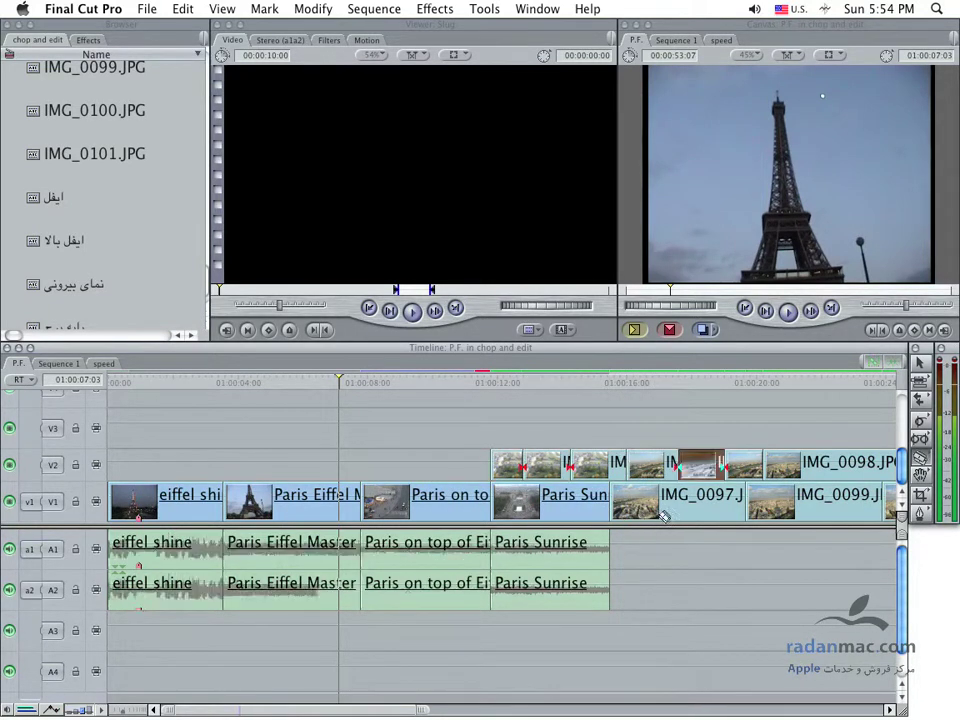
key("super+z")
key("super+z")
key("super+z")
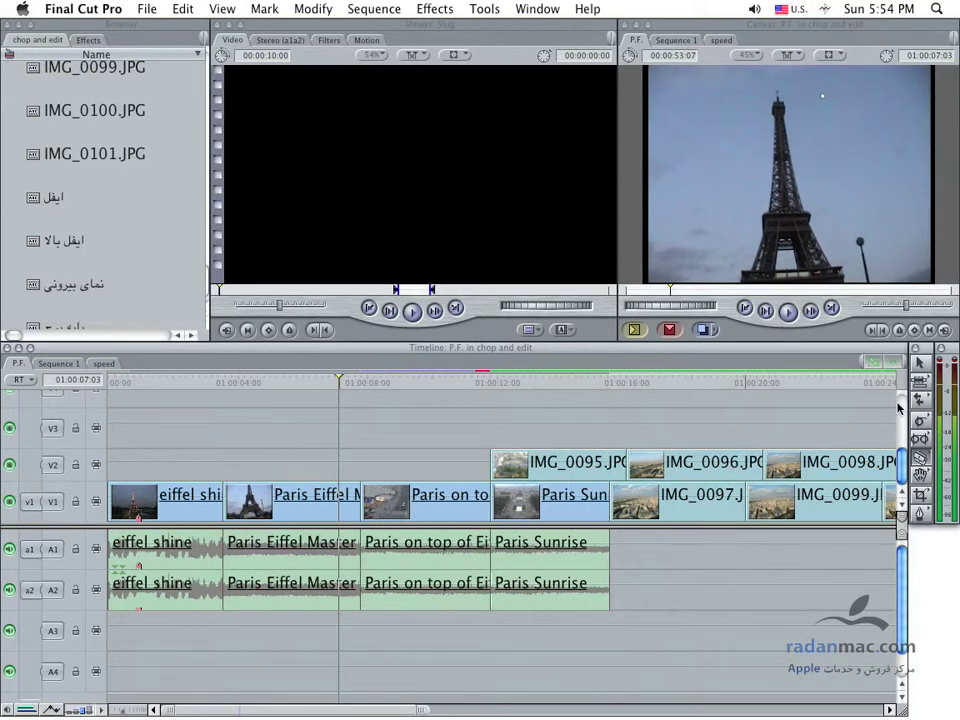
- Move IMG_0096 and IMG_0097 up onto V4 and V3 above IMG_0095, undoing a test Blade All cut
left_click_drag(682, 438, 685, 527)
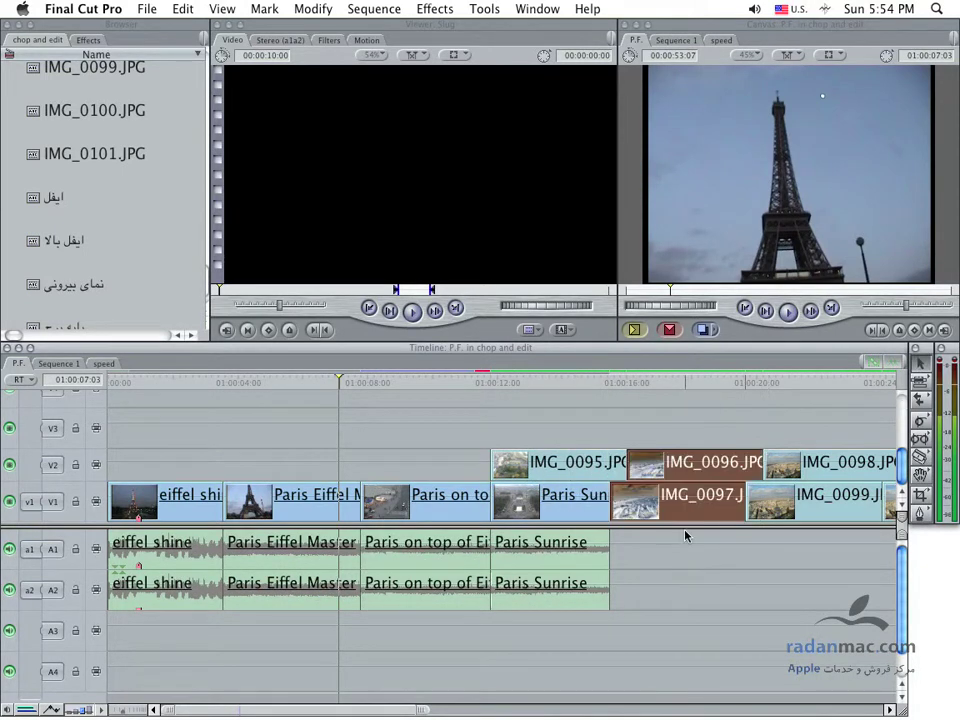
mouse_move(689, 464)
left_mouse_down()
mouse_move(593, 467)
mouse_move(592, 423)
left_mouse_up()
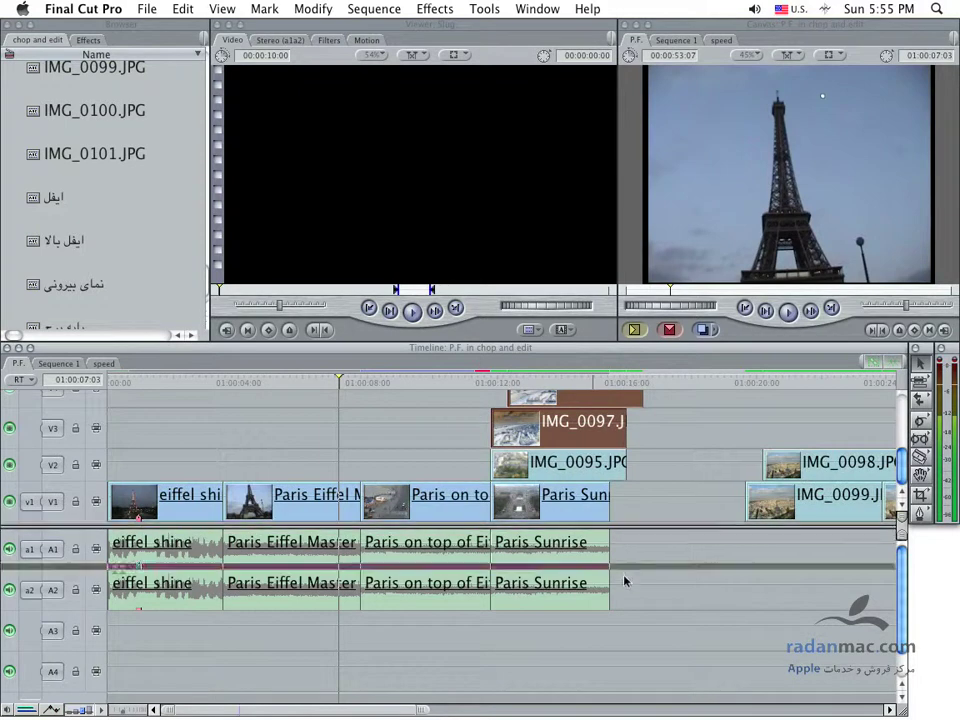
left_click(620, 560)
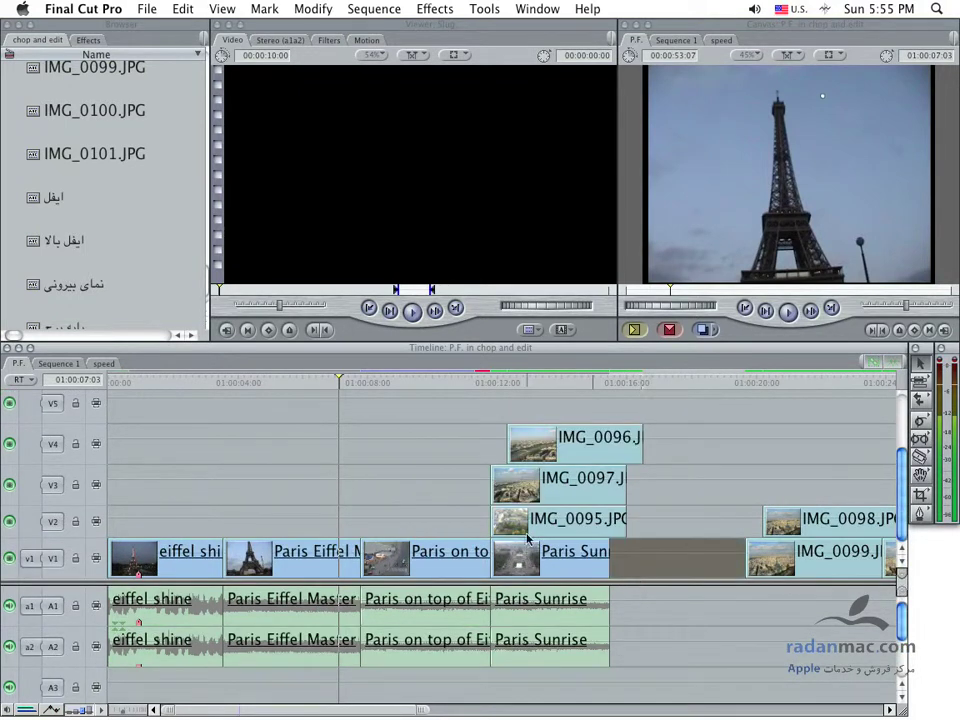
left_click(544, 480)
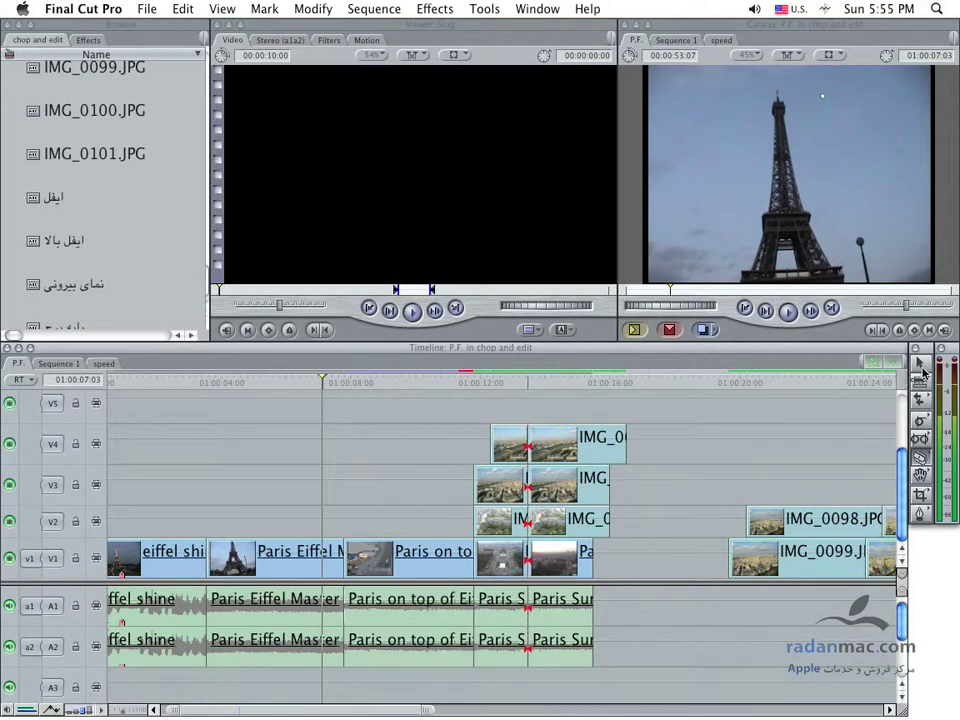
key("super+z")
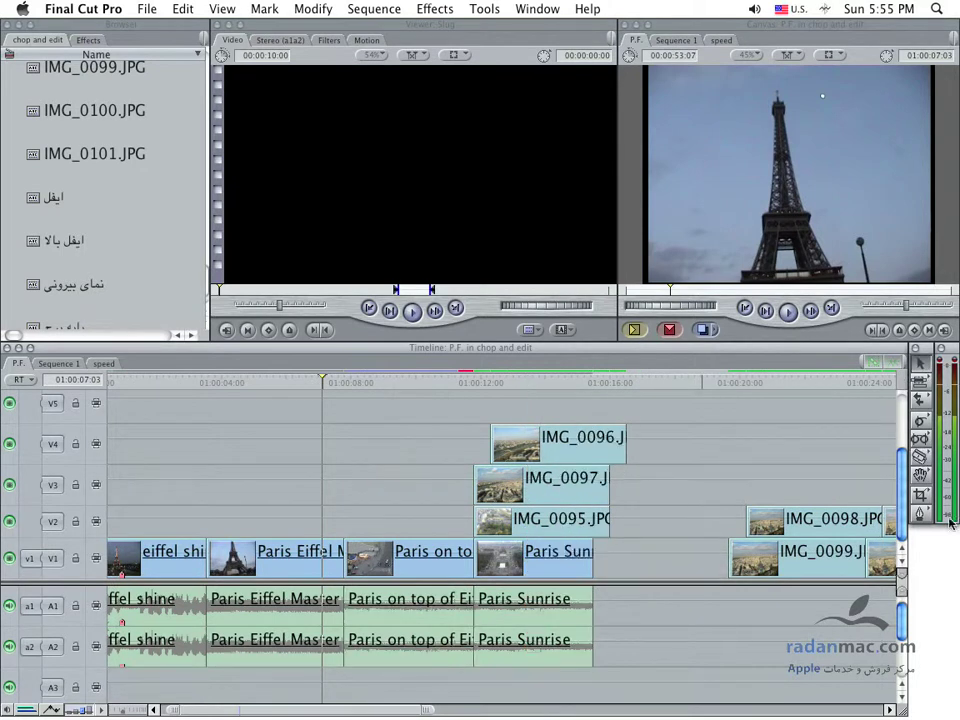
left_click(918, 460)
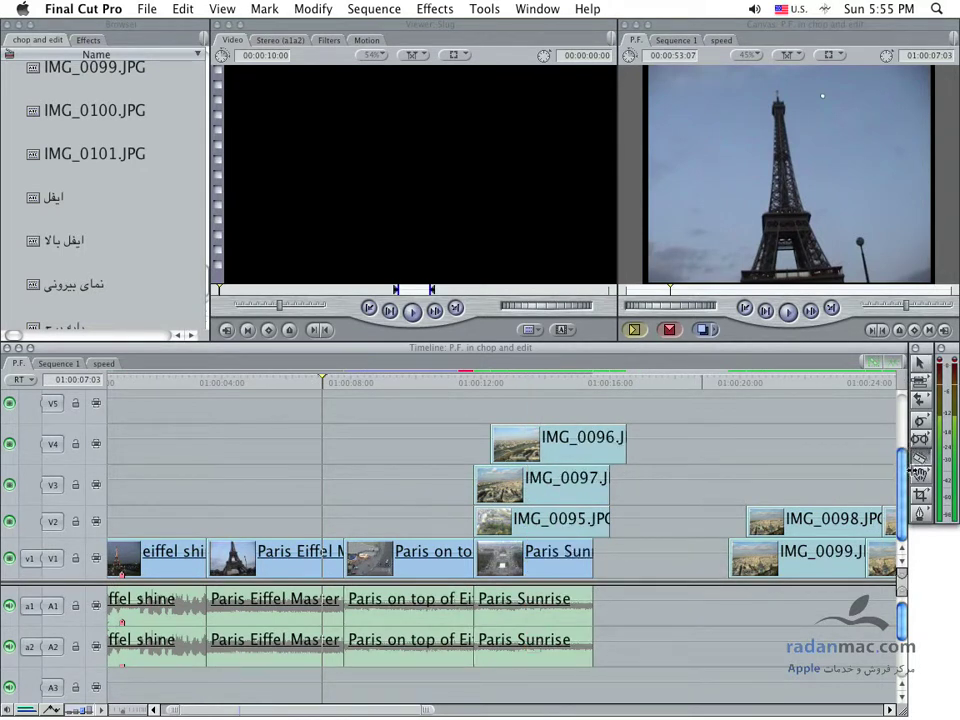
mouse_move(922, 477)
left_mouse_down()
mouse_move(897, 476)
mouse_move(913, 478)
left_mouse_up()
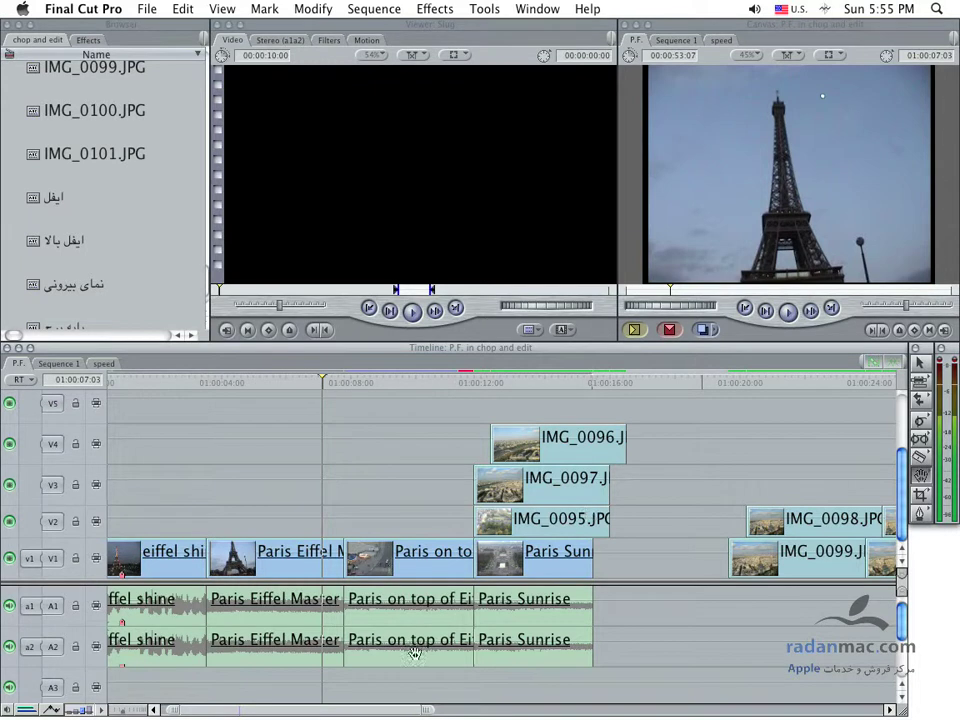
left_click_drag(370, 648, 380, 648)
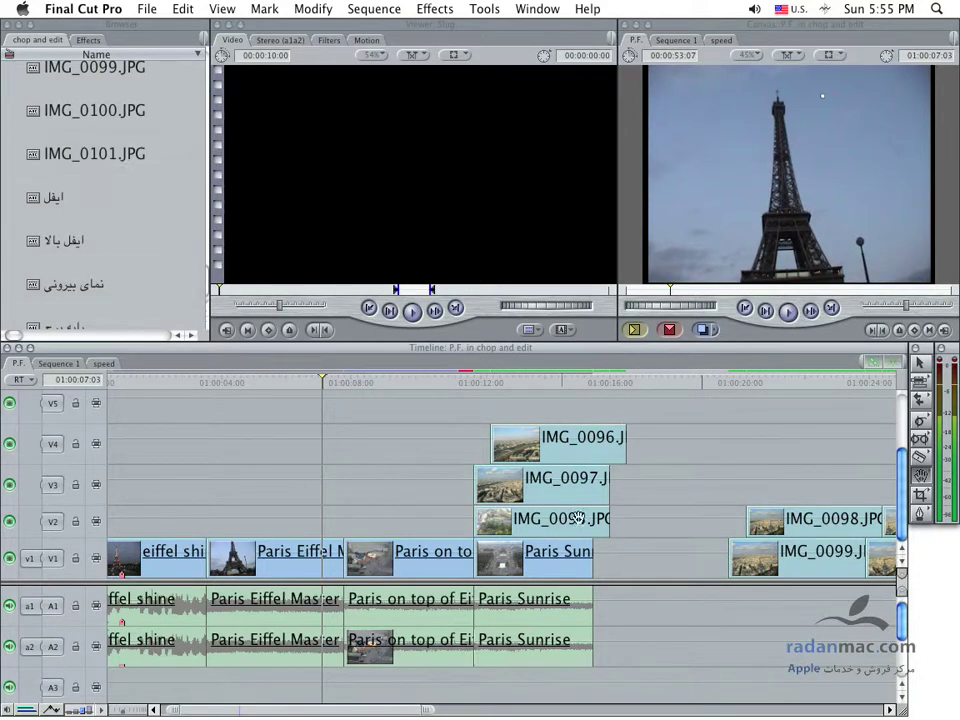
left_click_drag(920, 475, 884, 483)
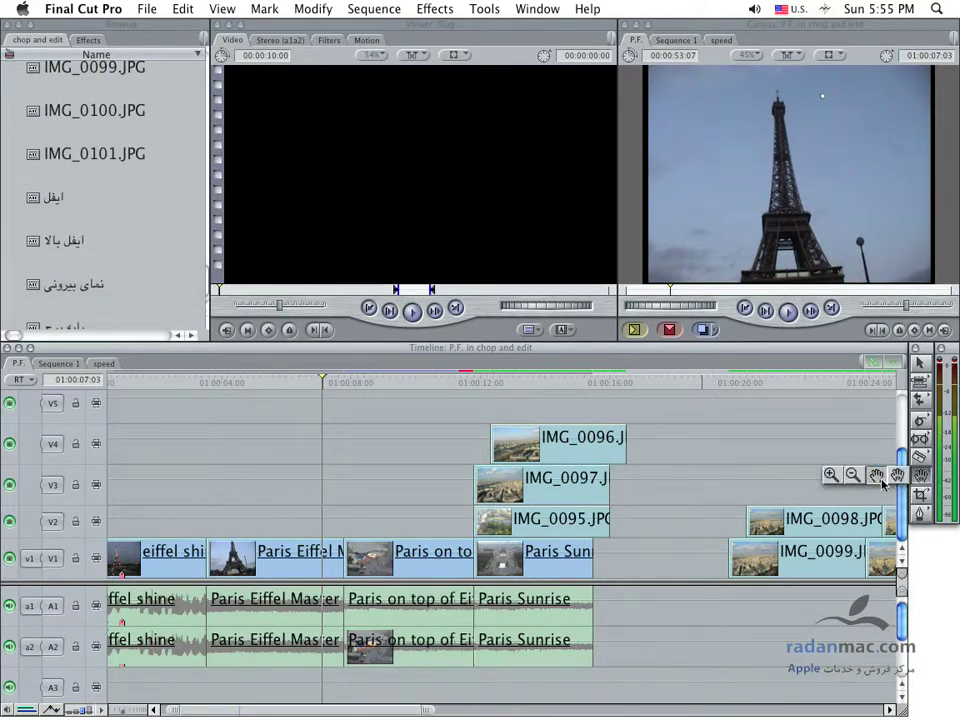
mouse_move(546, 514)
left_mouse_down()
mouse_move(493, 515)
mouse_move(570, 515)
left_mouse_up()
mouse_move(920, 475)
left_mouse_down()
mouse_move(822, 482)
mouse_move(829, 476)
left_mouse_up()
left_click(398, 480)
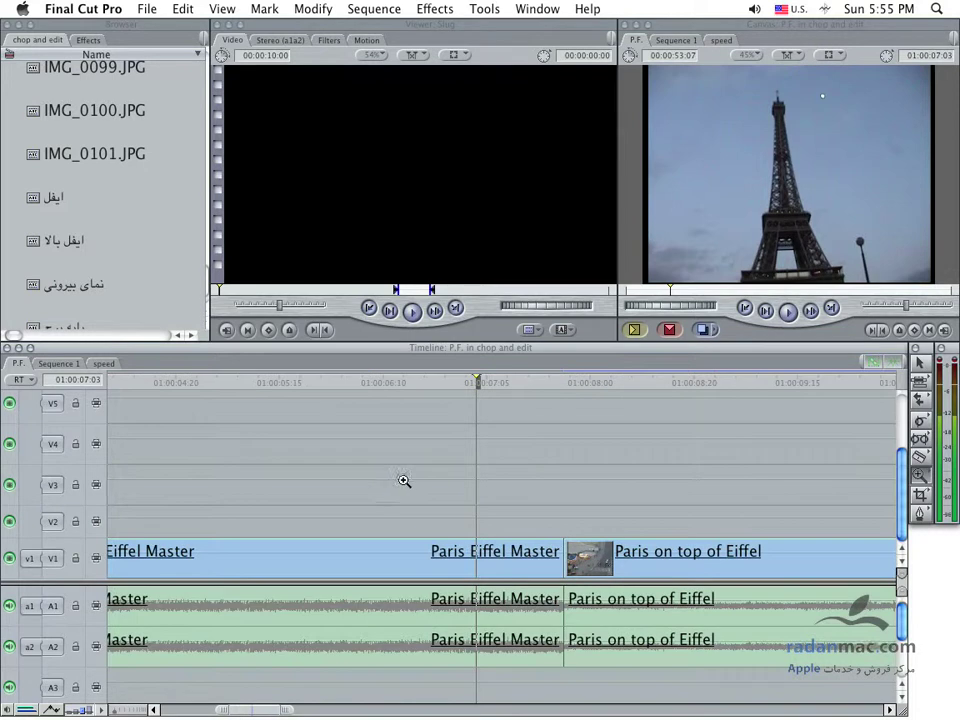
left_click_drag(929, 485, 917, 480)
left_click(516, 497)
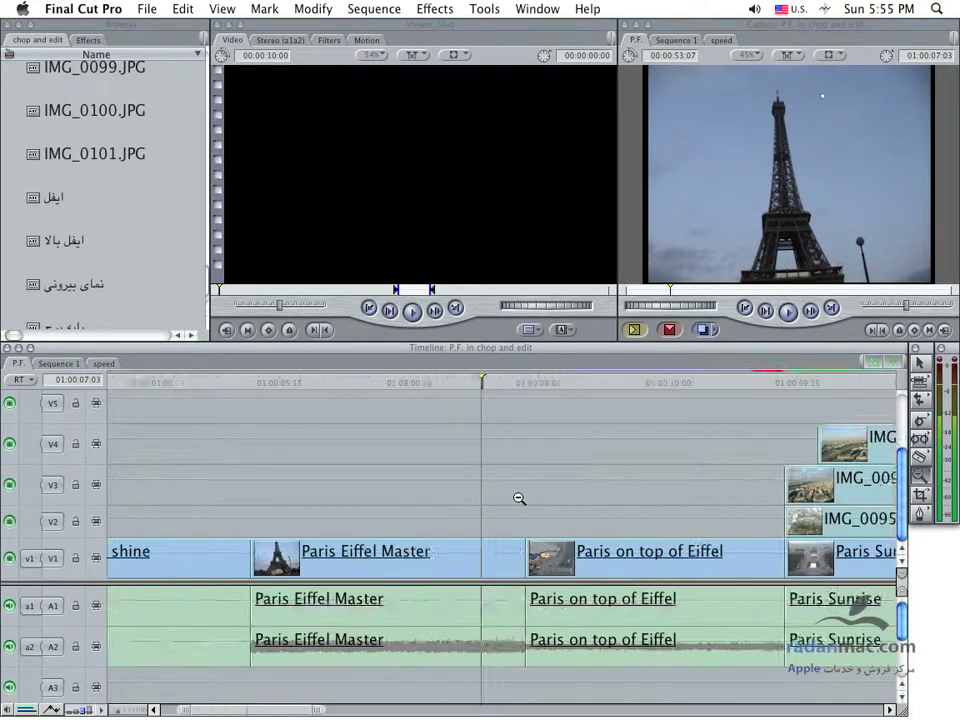
left_click(517, 497)
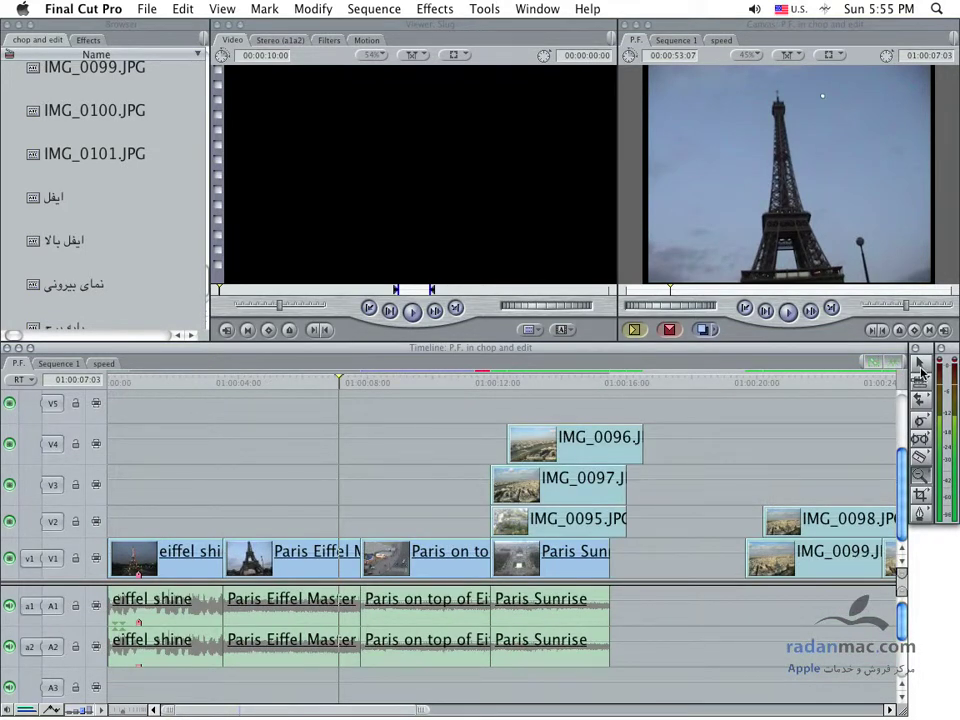
- Switch back to the Selection tool, load Paris Eiffel Master into the Viewer, and enlarge the Viewer
left_click(920, 505)
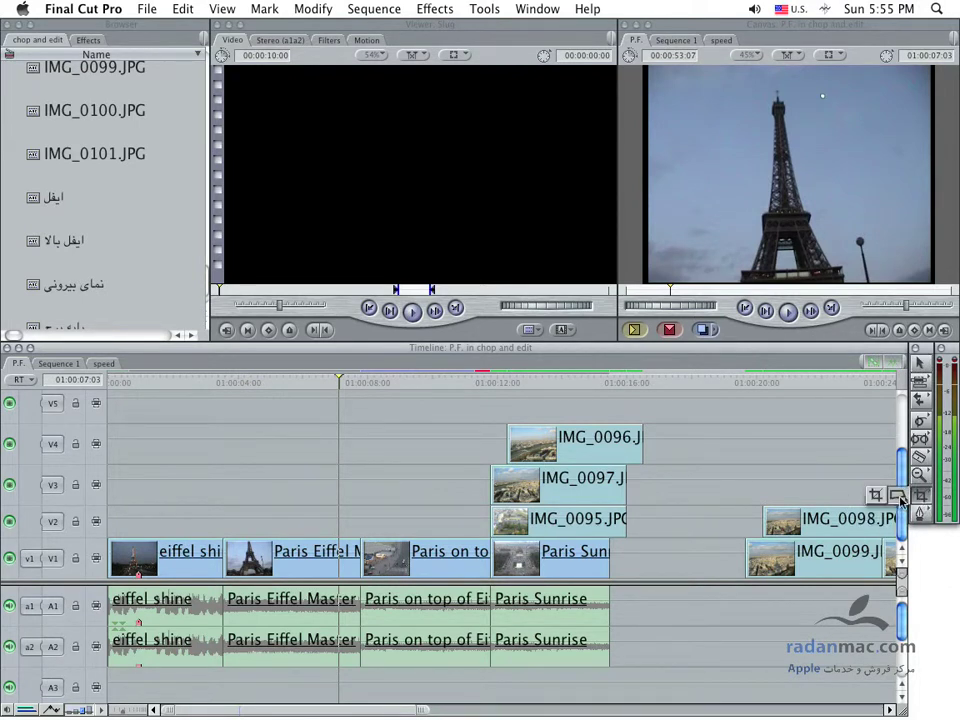
left_click(920, 503)
left_click(924, 367)
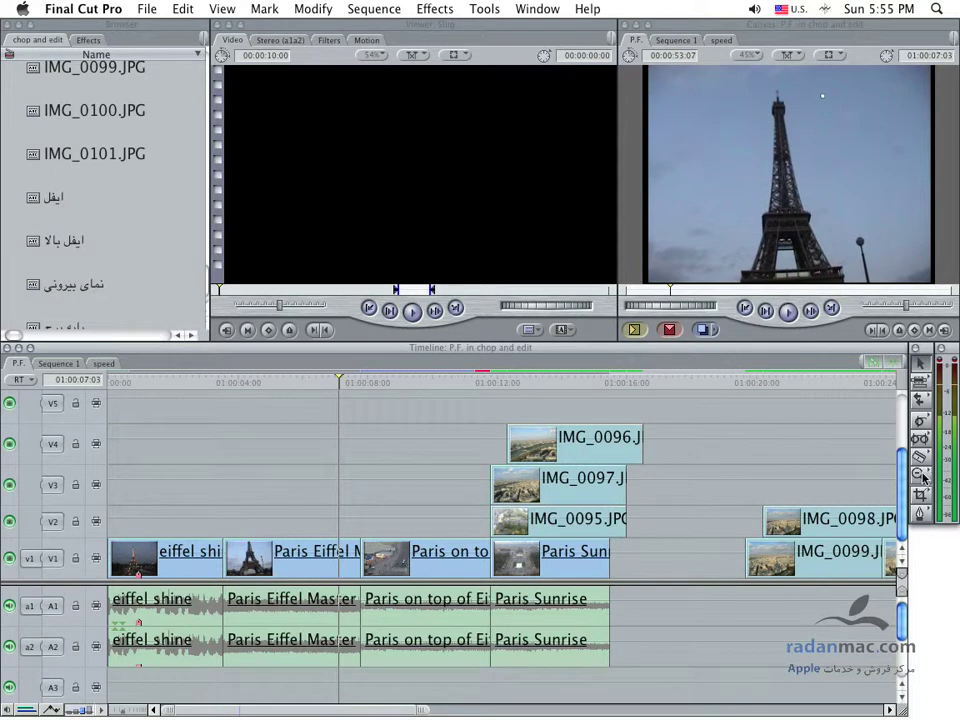
double_click(305, 563)
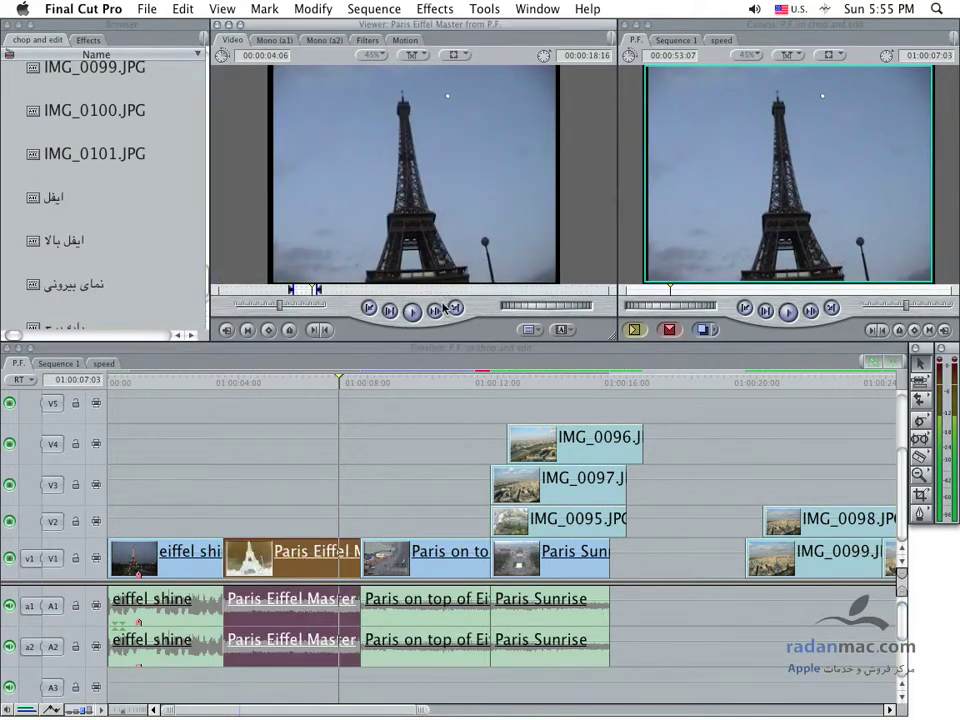
mouse_move(446, 343)
left_mouse_down()
mouse_move(453, 375)
mouse_move(461, 348)
mouse_move(484, 415)
left_mouse_up()
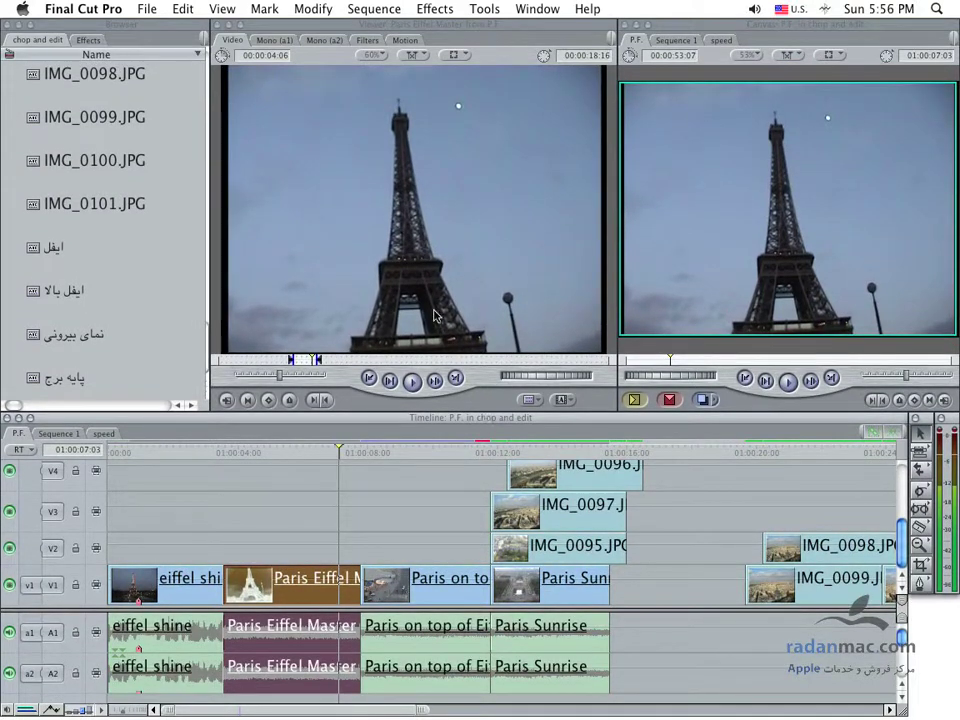
- Turn on the Viewer's wireframe overlay and pick the Crop tool from its flyout
left_click(455, 56)
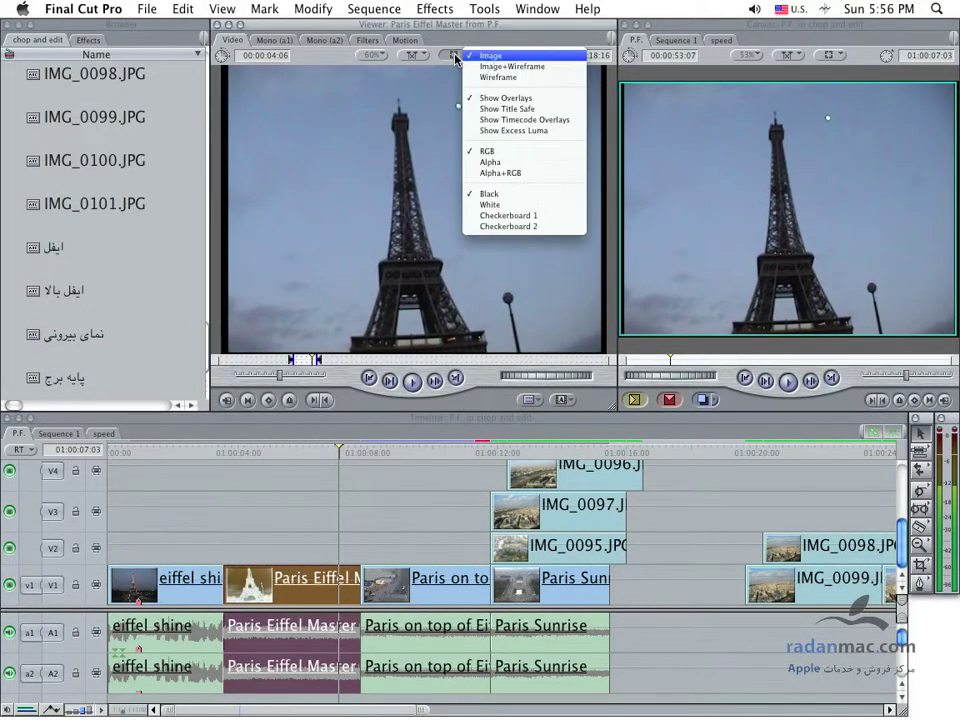
left_click(505, 69)
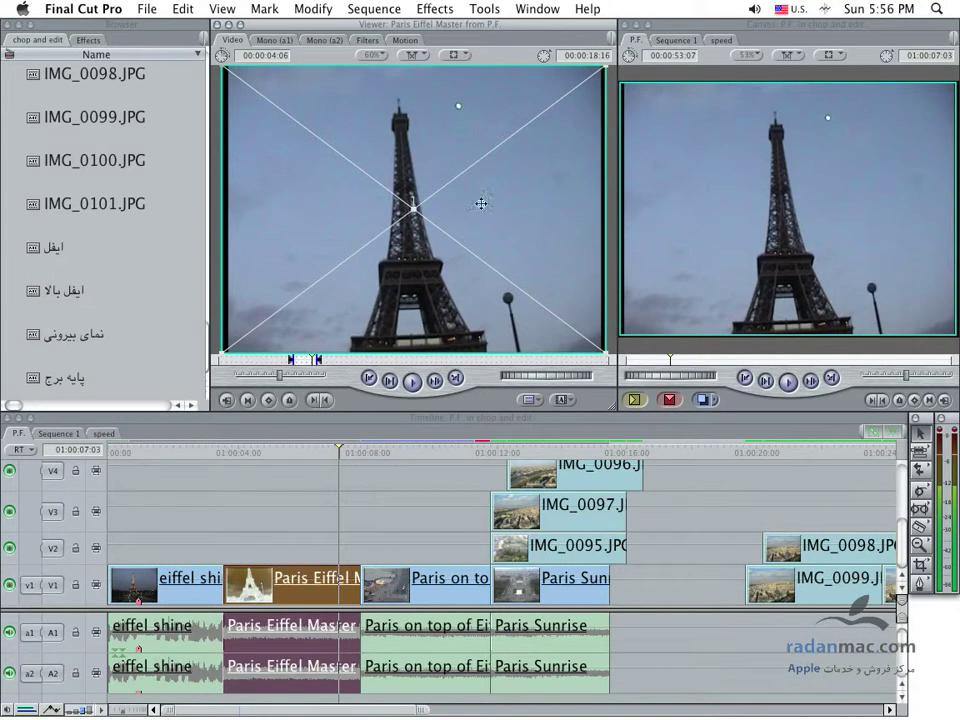
left_click_drag(912, 565, 871, 569)
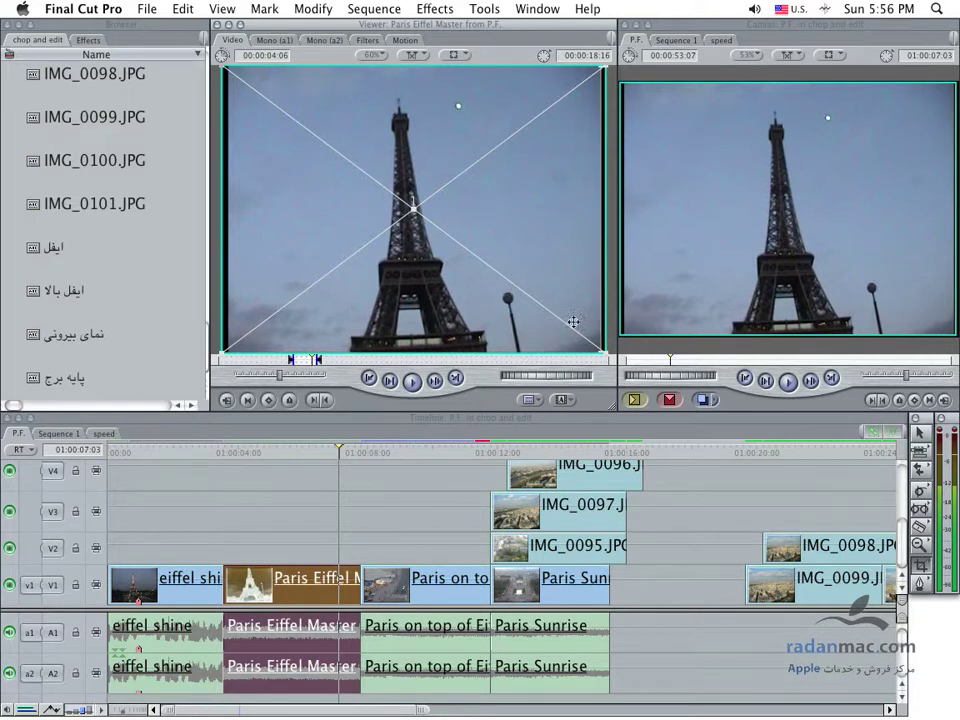
left_click(197, 289)
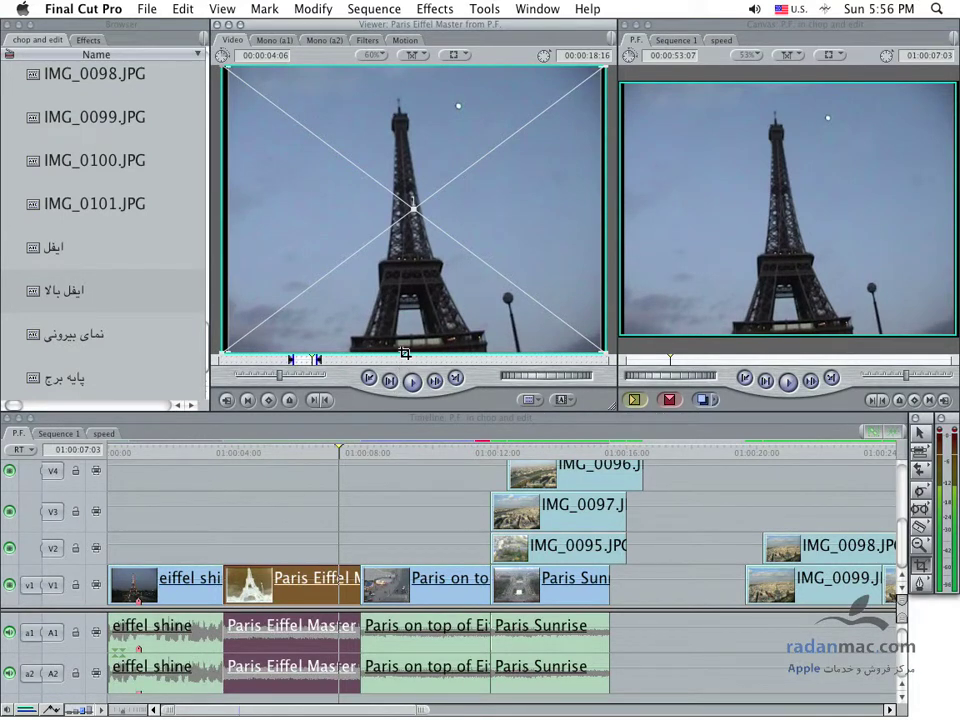
- Crop the clip's bottom, top, left and right edges slightly inward
left_click_drag(405, 353, 408, 349)
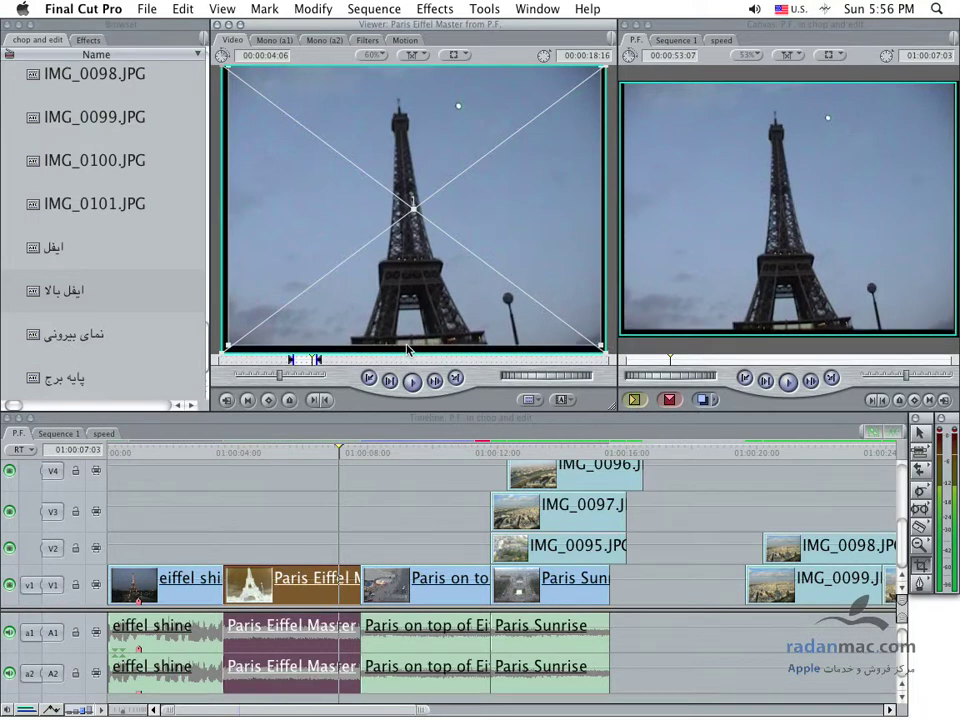
left_click_drag(424, 68, 425, 84)
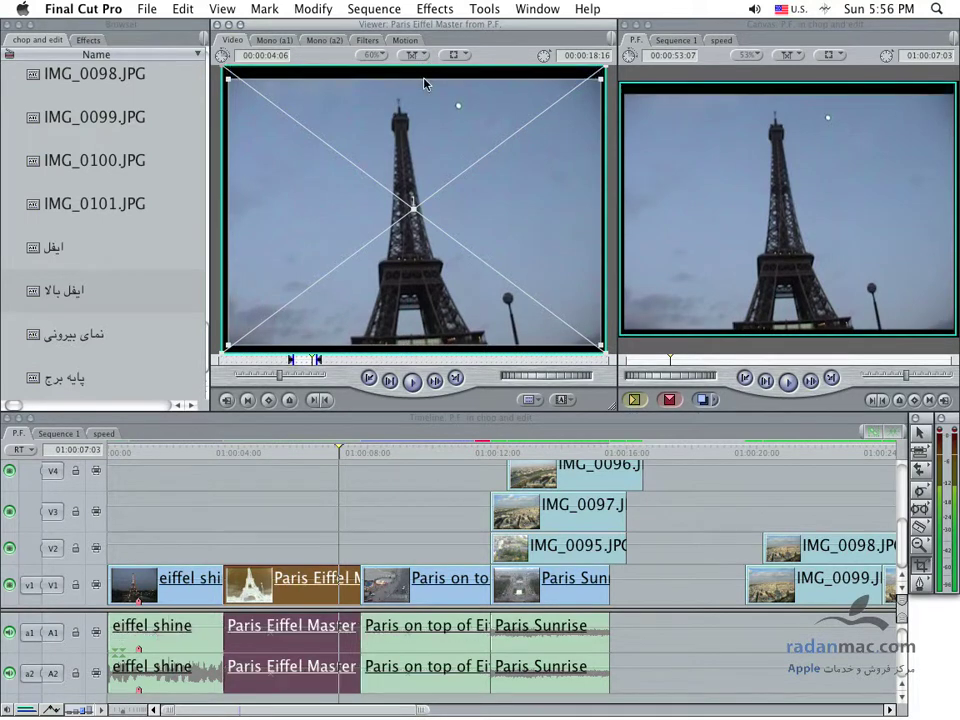
left_click_drag(229, 110, 236, 112)
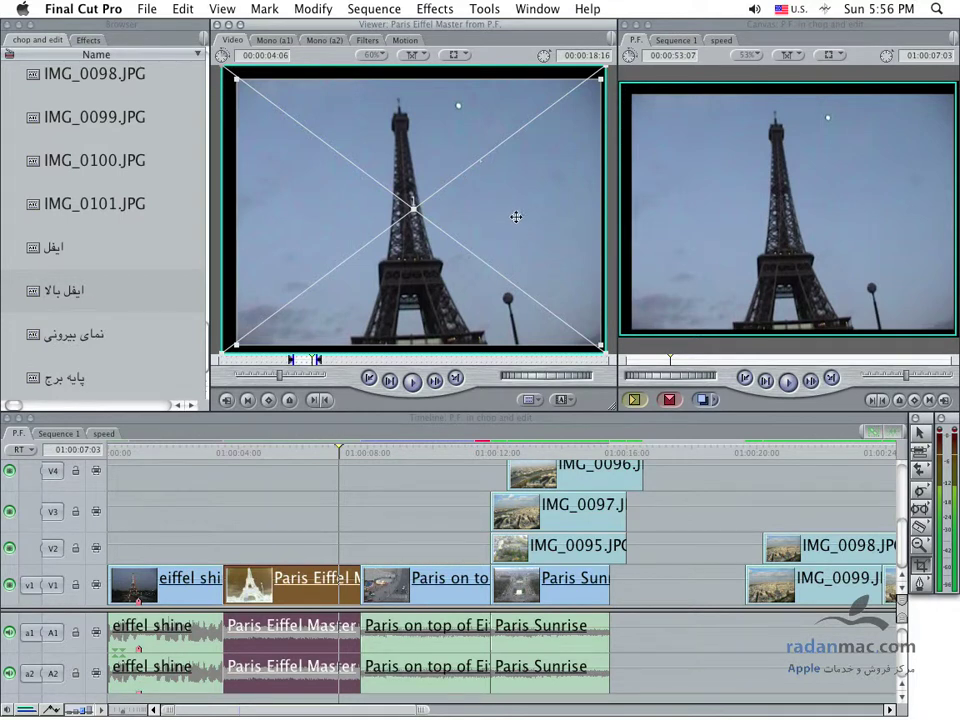
left_click_drag(601, 215, 596, 215)
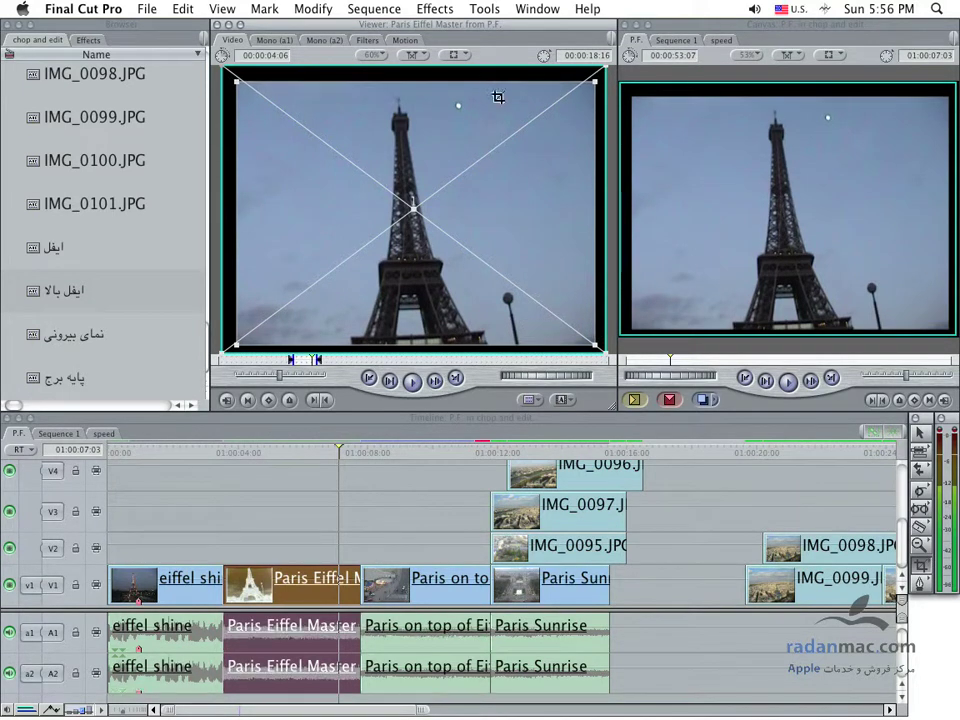
- Select the Distort tool and set the Viewer zoom to 50%
left_click(928, 564)
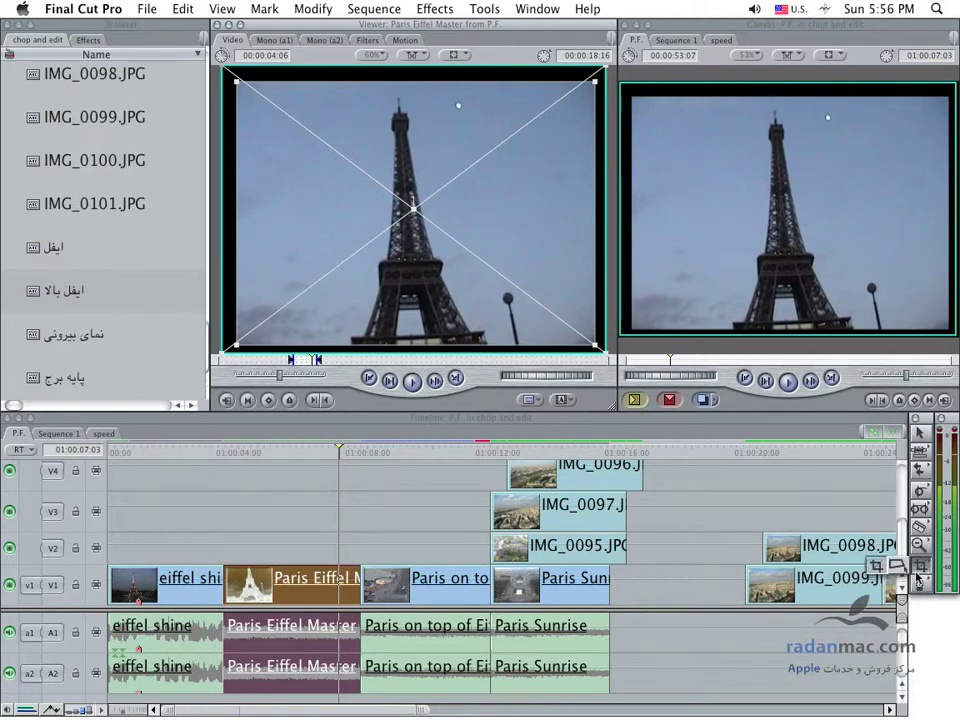
left_click(898, 566)
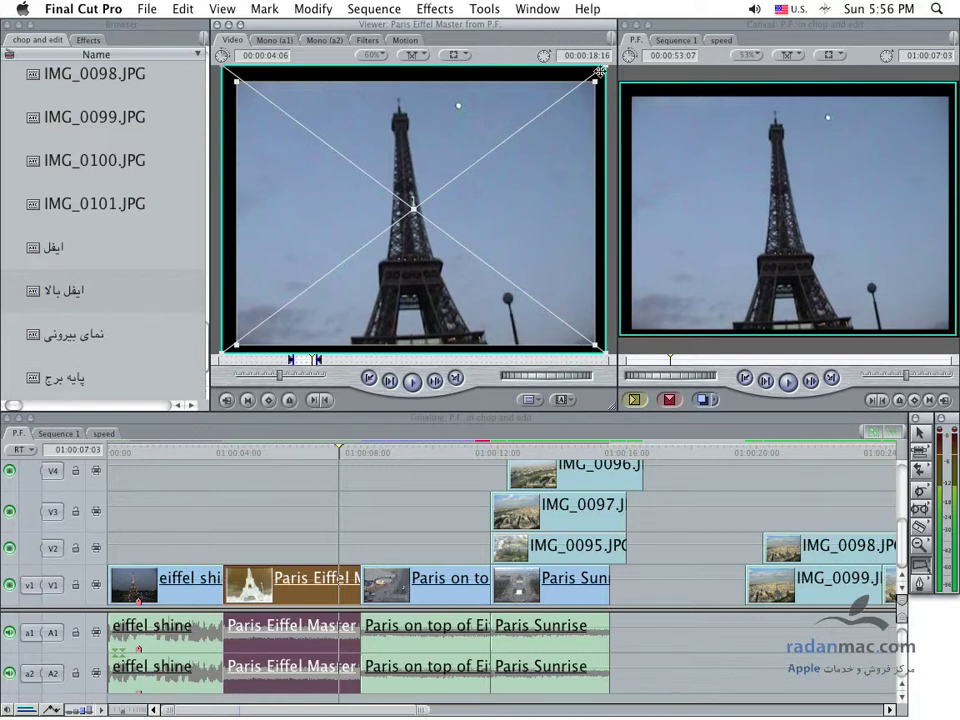
left_click(372, 55)
left_click(395, 80)
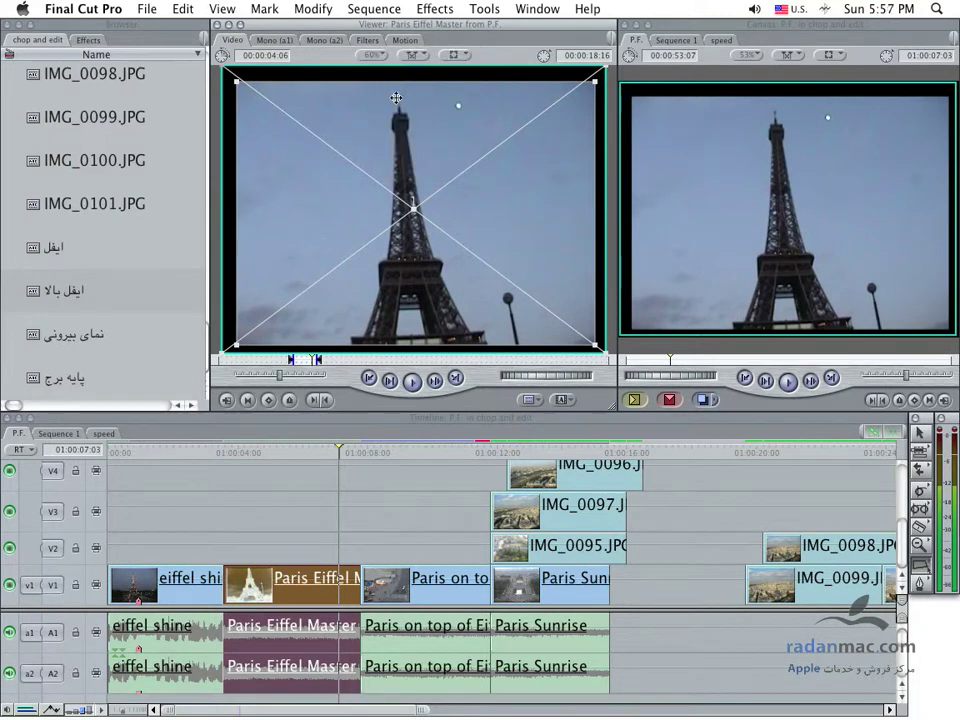
left_click(372, 55)
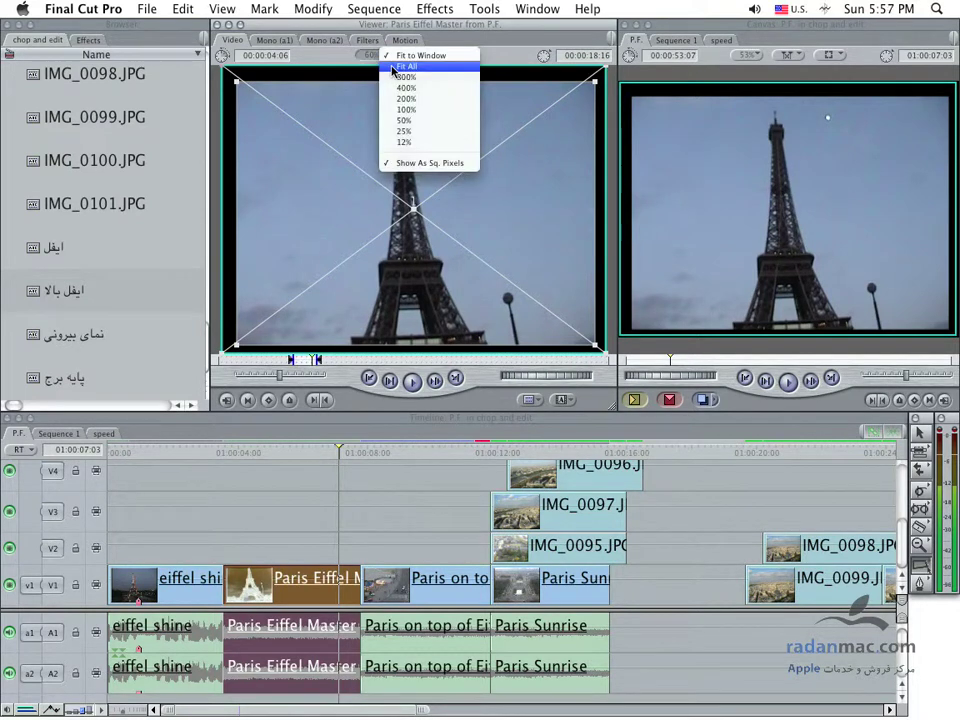
left_click(418, 120)
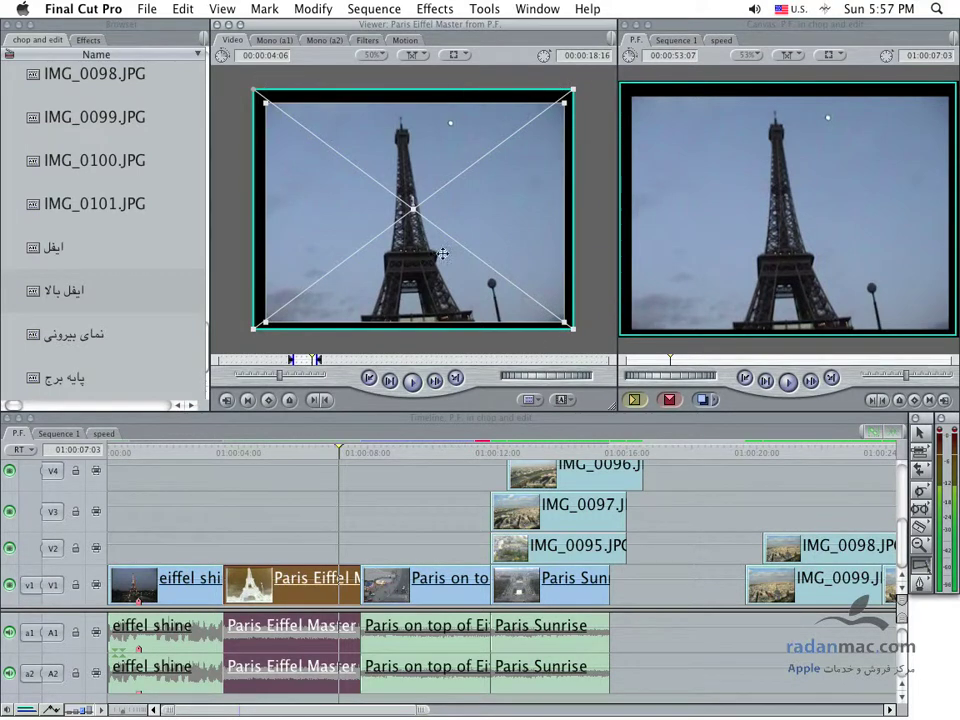
- Drag all four corner handles to skew the Eiffel Tower clip into a tilted quadrilateral
left_click_drag(565, 330, 500, 285)
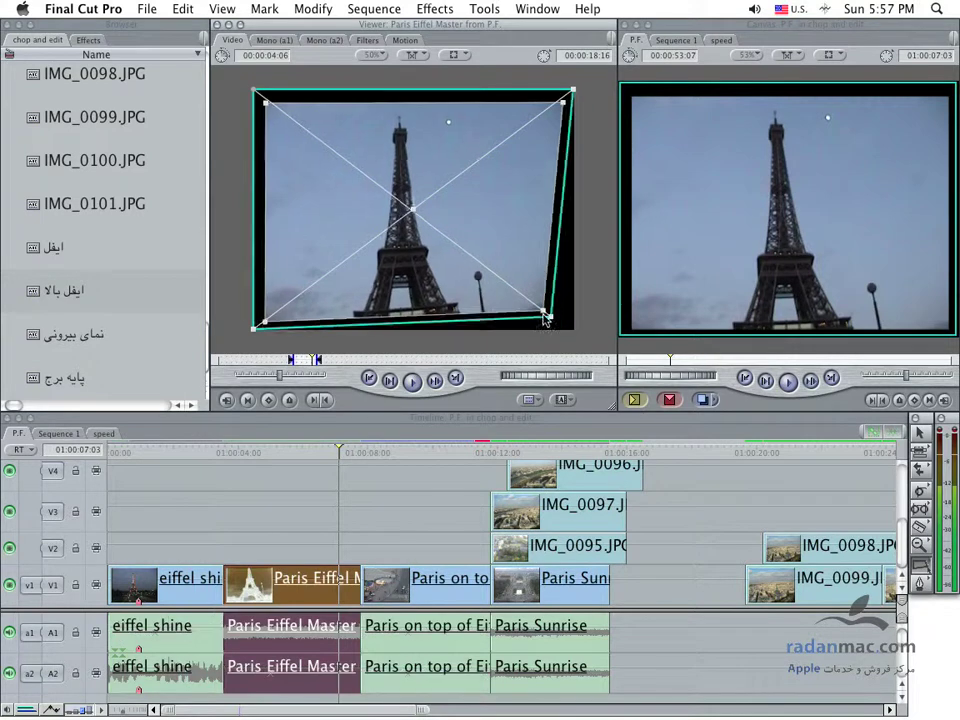
left_click_drag(565, 88, 472, 140)
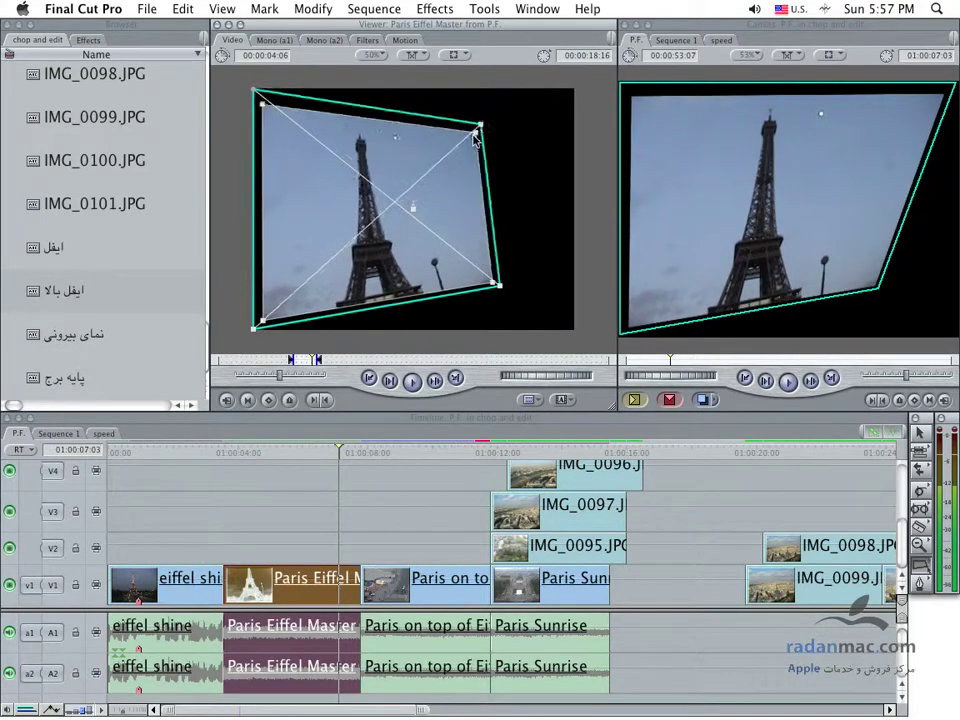
left_click_drag(249, 327, 251, 352)
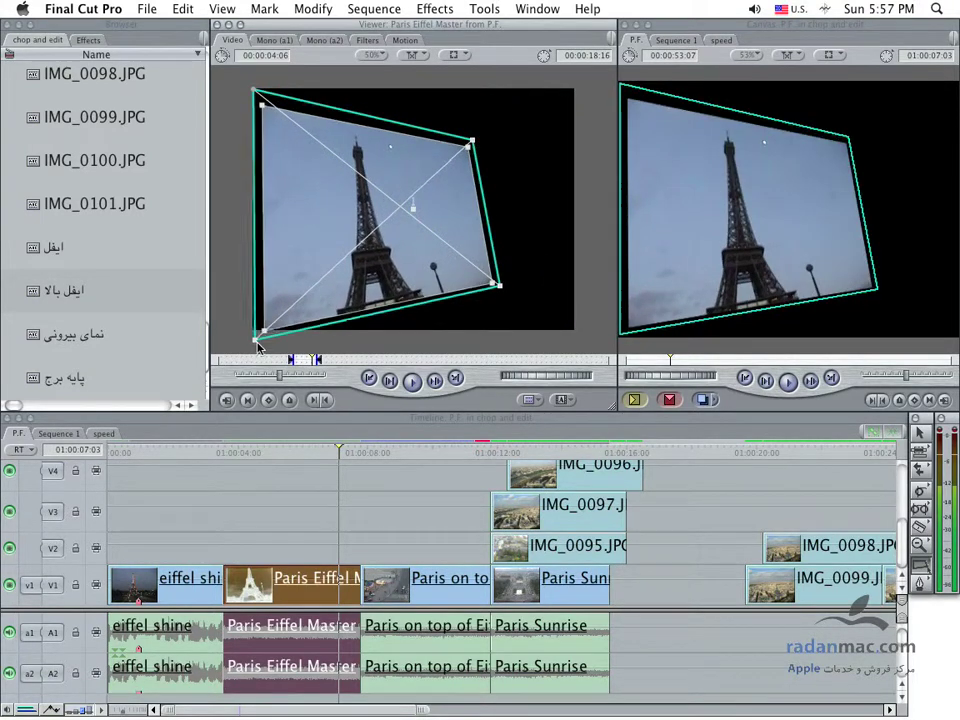
left_click_drag(248, 89, 215, 68)
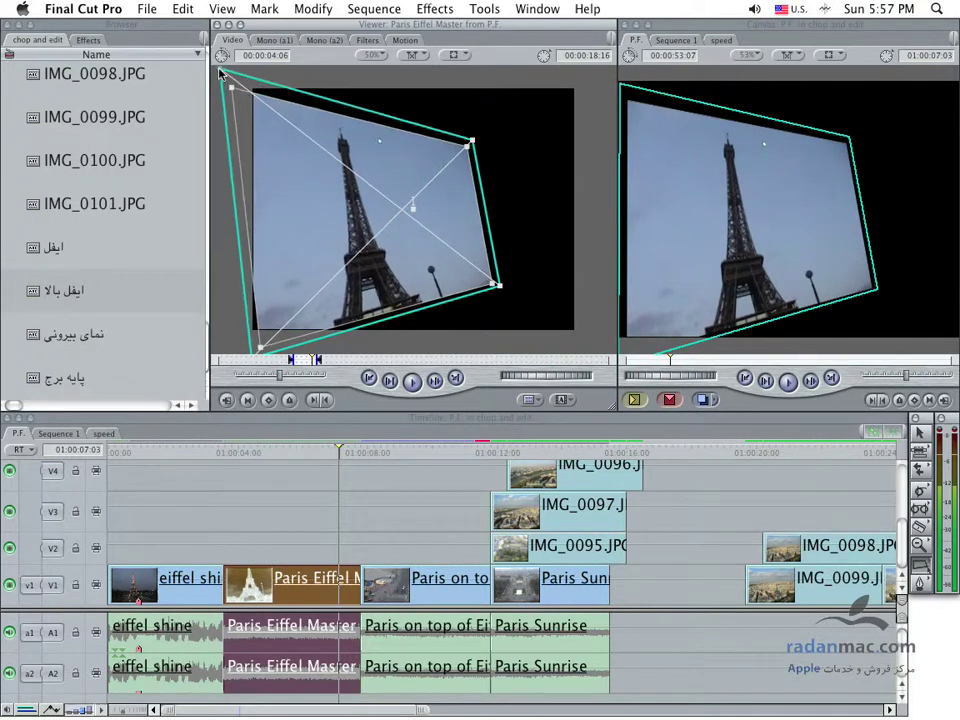
left_click_drag(466, 146, 446, 164)
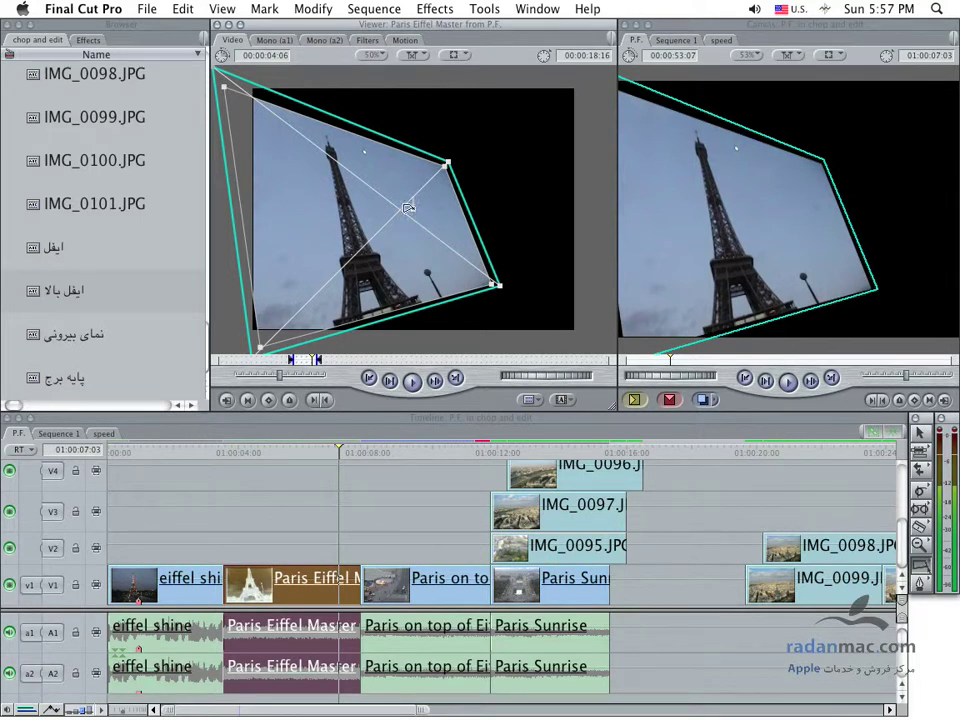
- Reselect the Paris Eiffel Master clip while switching the Viewer between its Motion and Video tabs
left_click(404, 40)
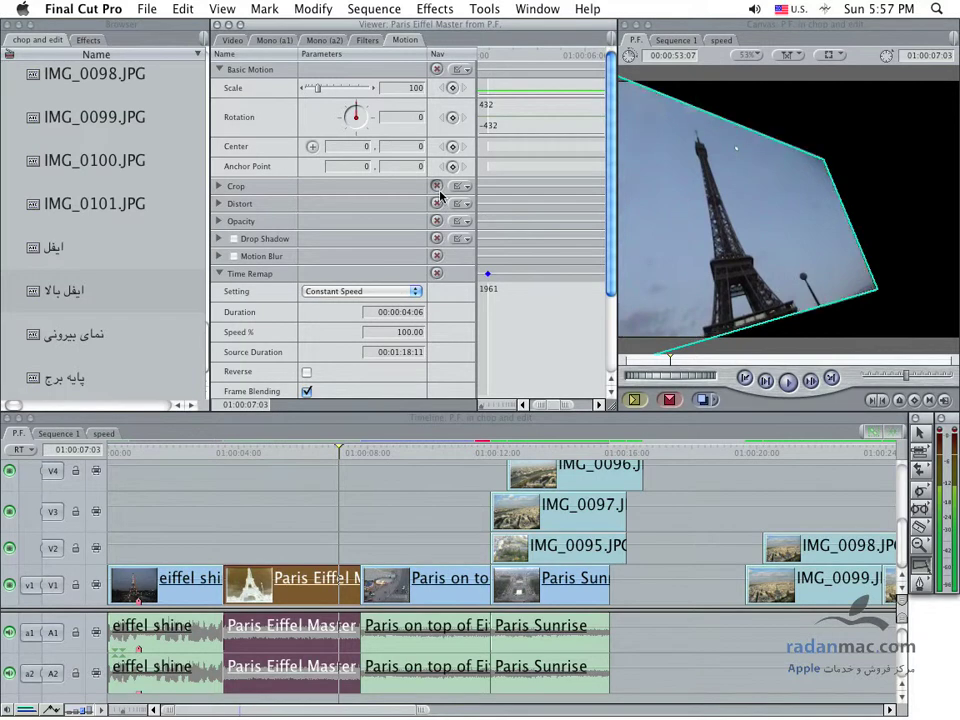
left_click(233, 41)
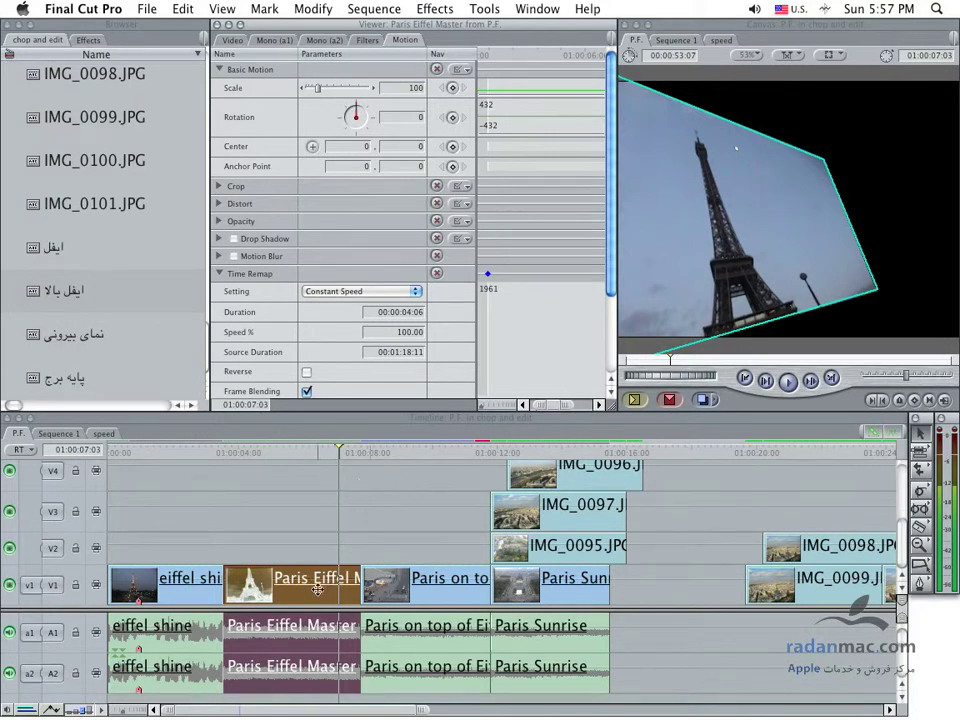
left_click(231, 40)
left_click(279, 523)
left_click(290, 580)
left_click(450, 30)
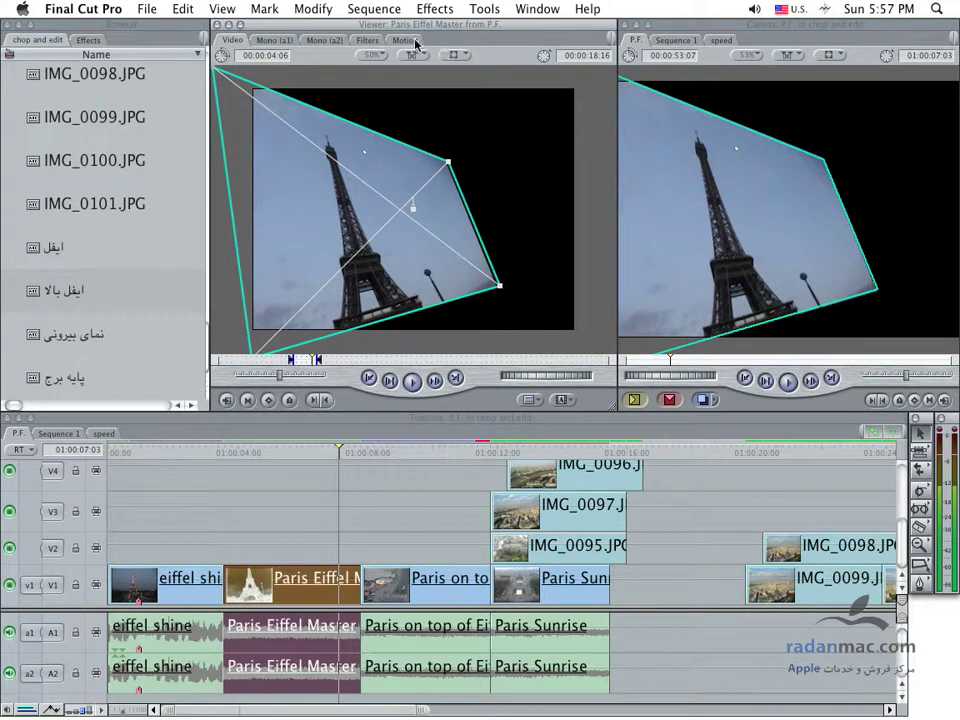
- Reset the clip's Distort parameters in the Motion tab, then reselect the clip
left_click(405, 40)
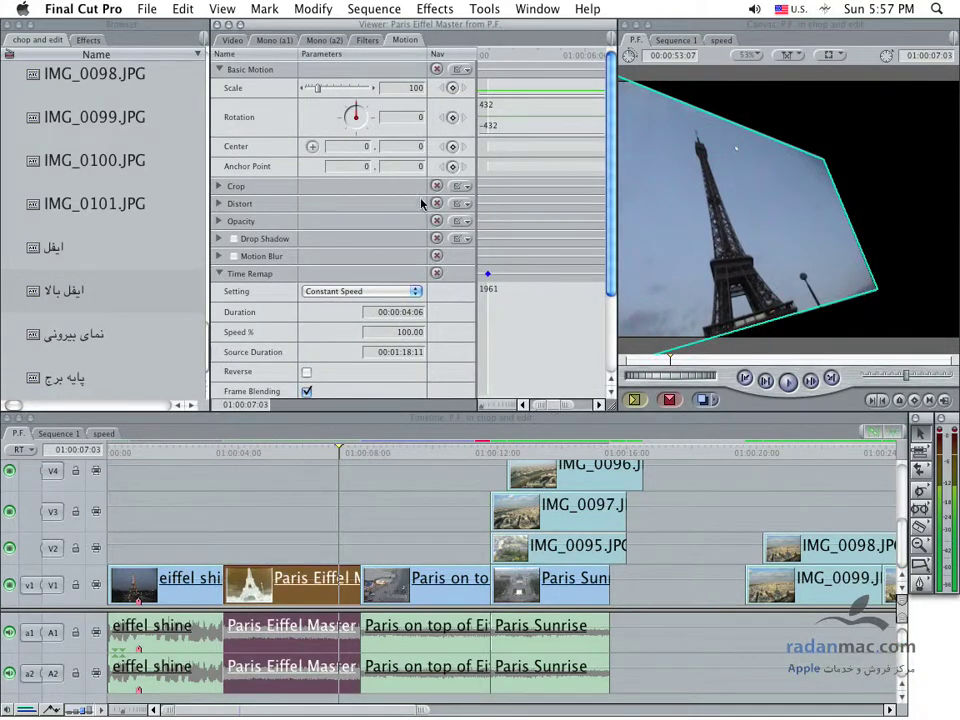
left_click(436, 203)
left_click(263, 489)
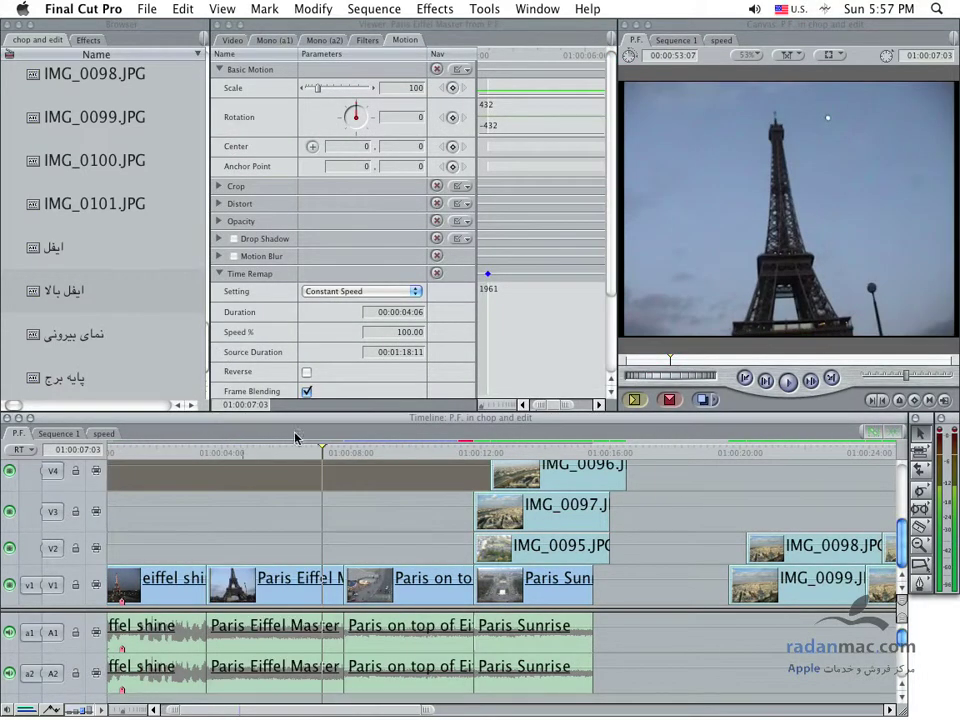
left_click(283, 576)
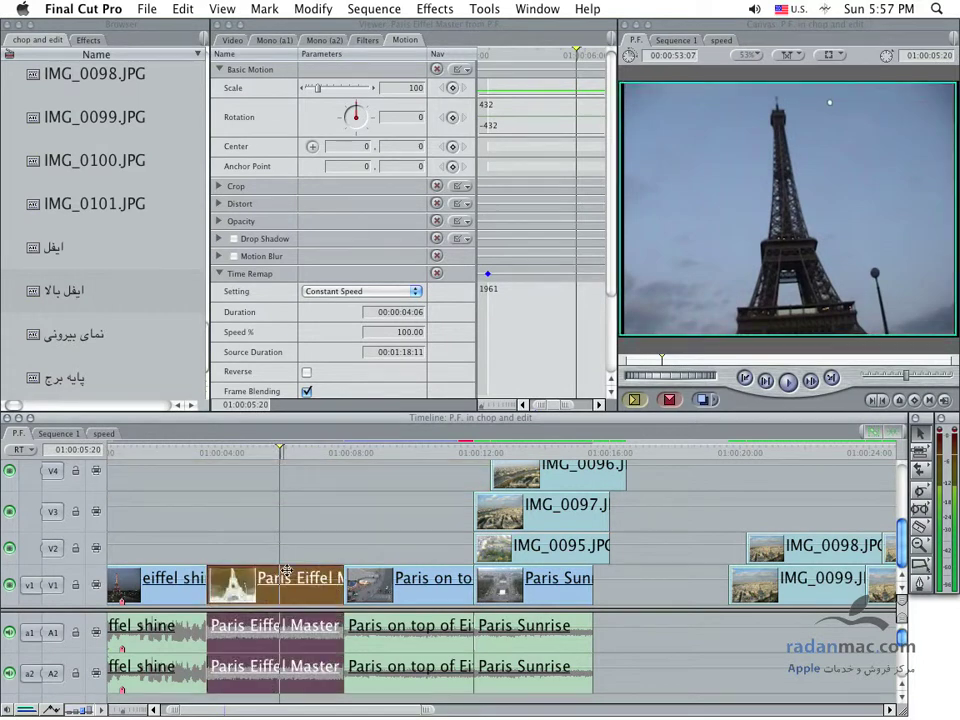
left_click(231, 40)
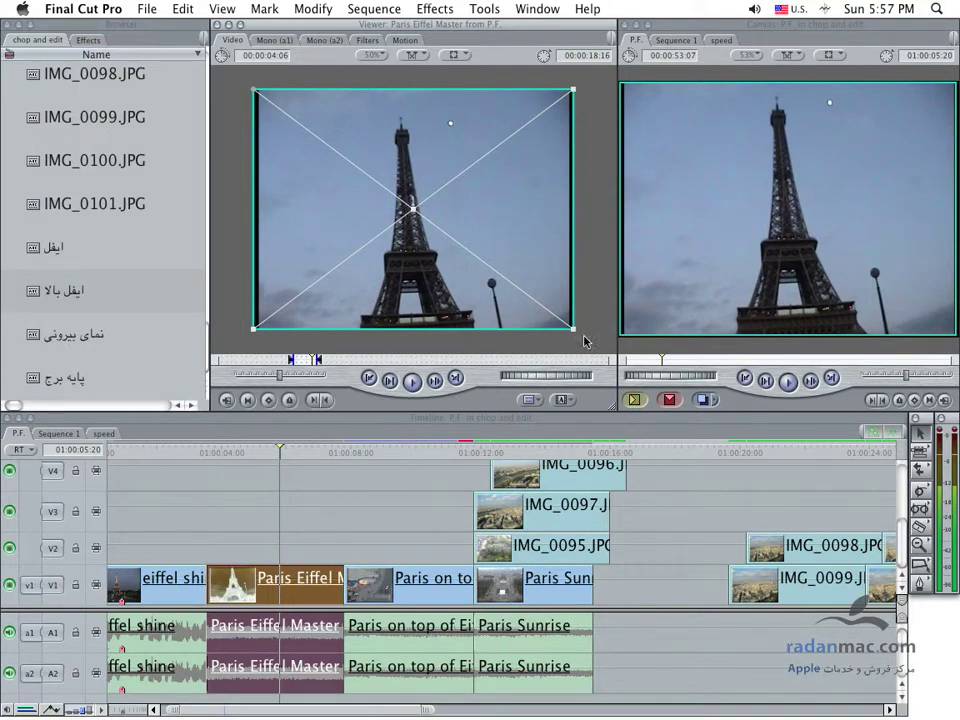
left_click_drag(574, 294, 563, 305)
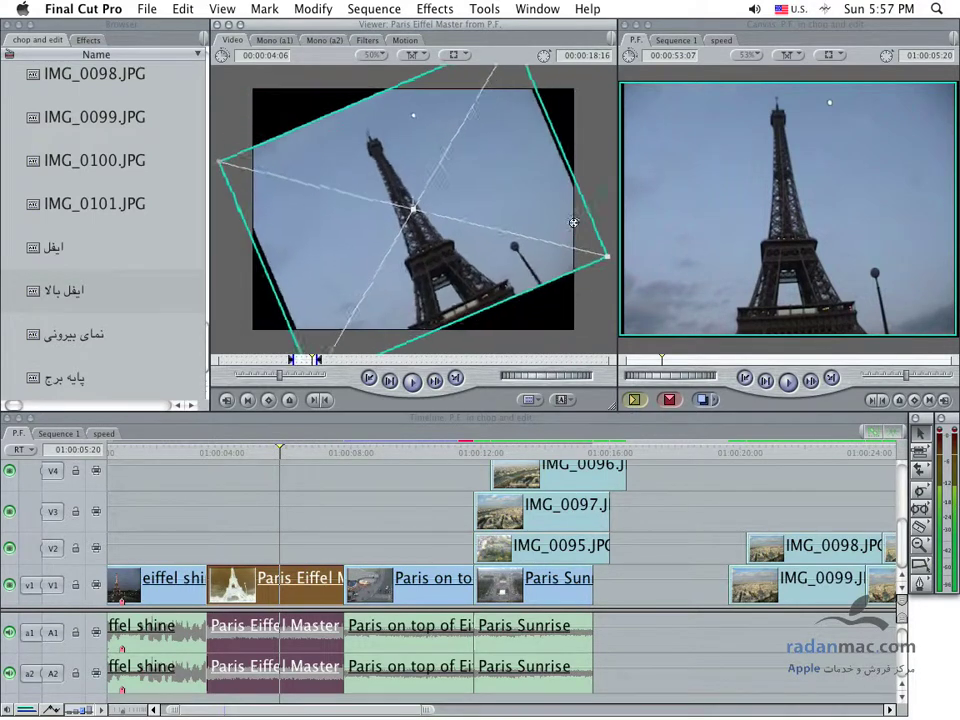
key("super+z")
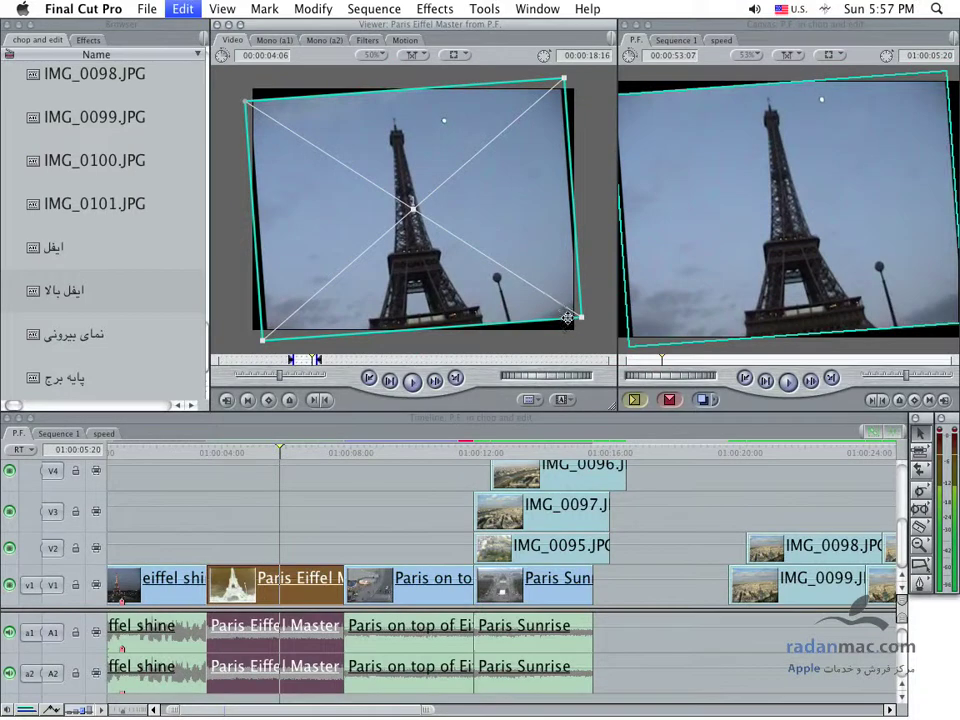
key("super+z")
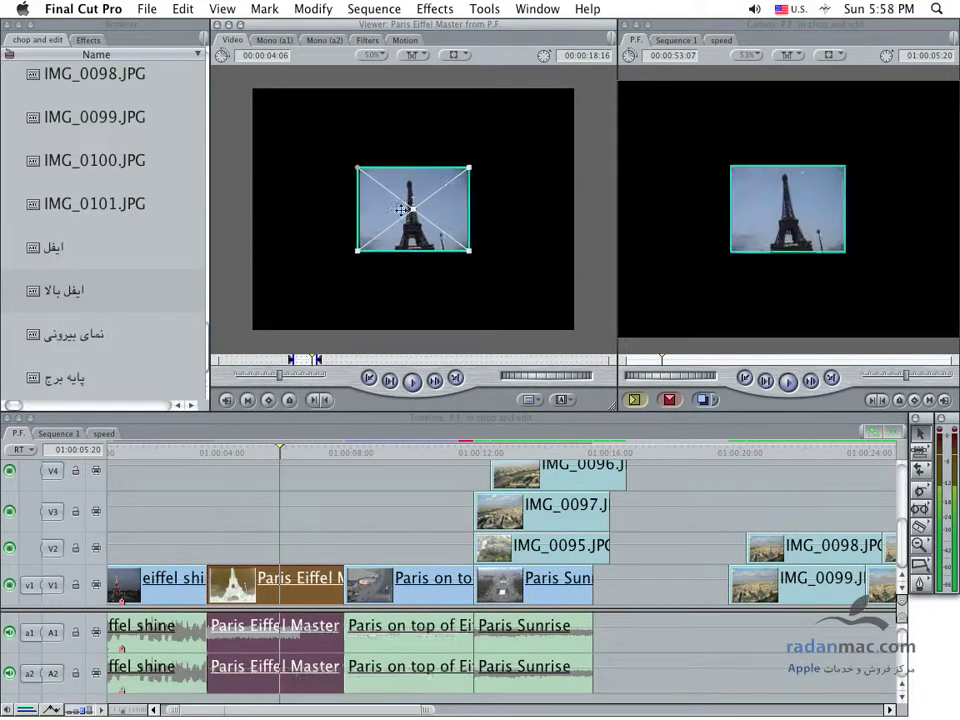
key("super+z")
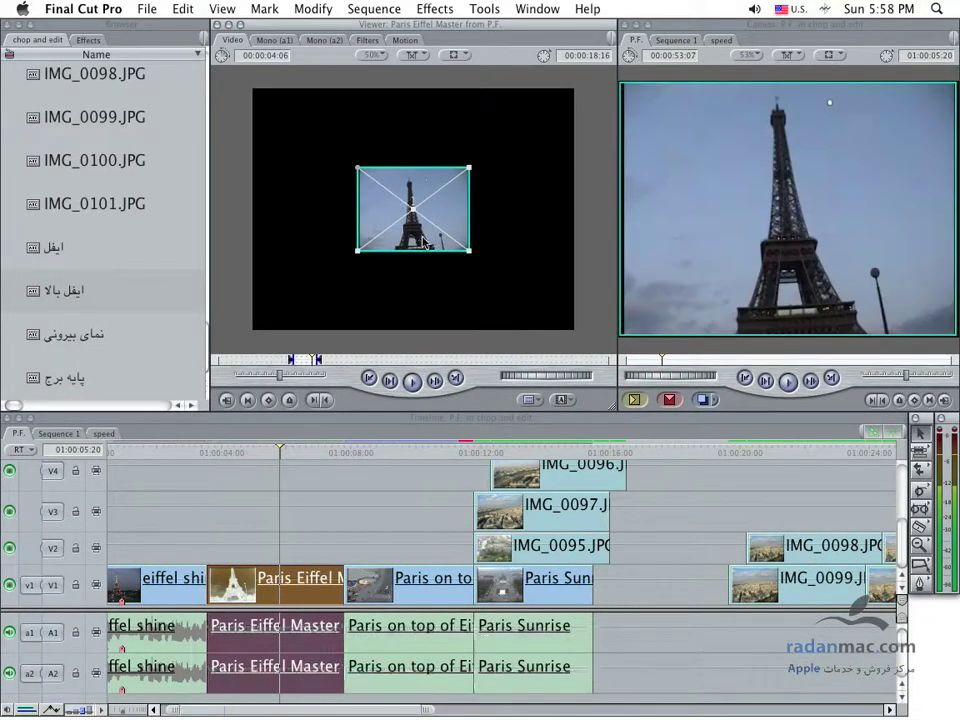
- Choose the Distort tool from the Crop tool's flyout
left_click(925, 565)
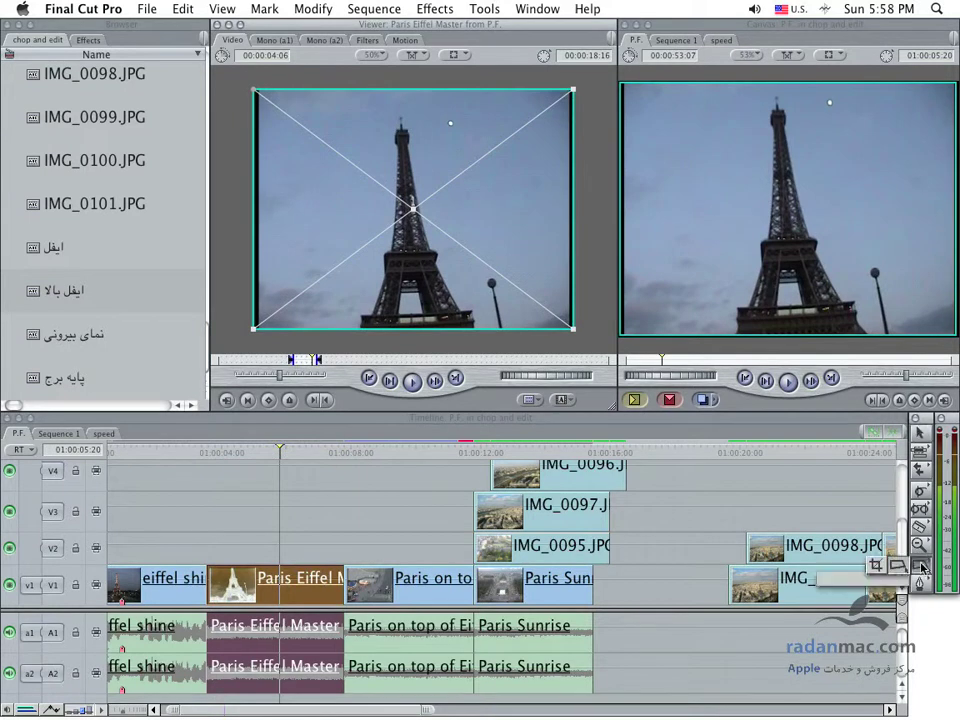
left_click(905, 570)
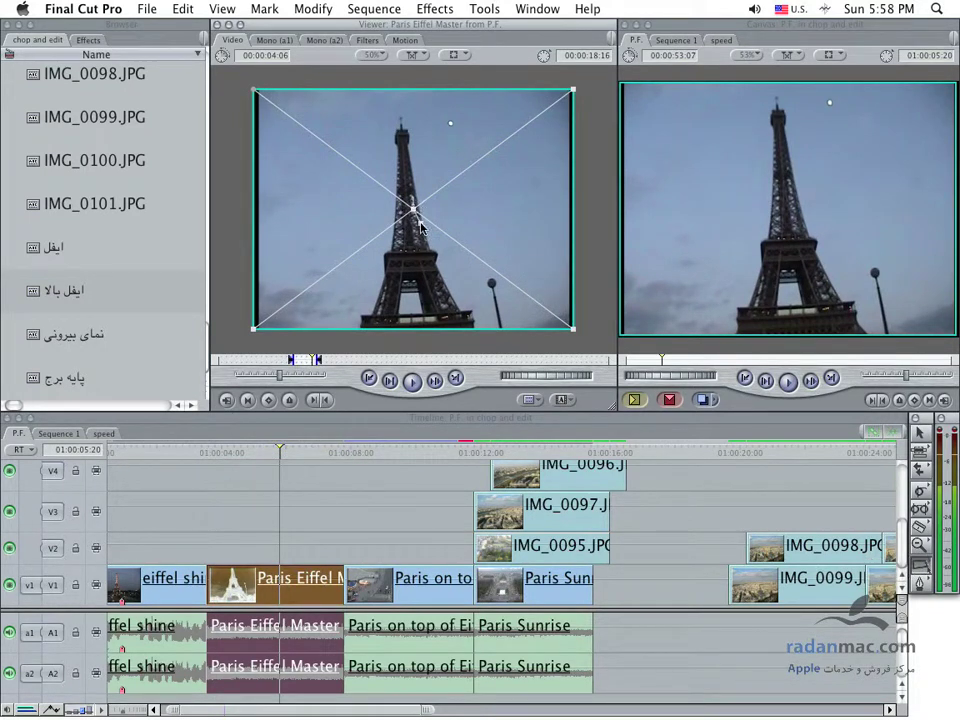
key("super+z")
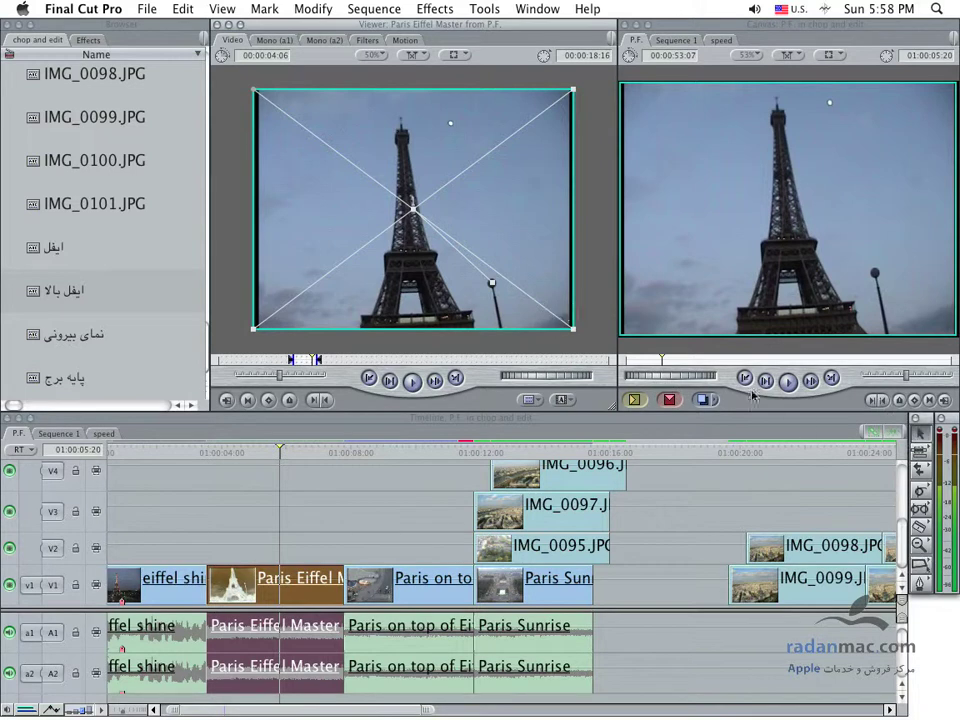
- Rotate the clip about 30° counter-clockwise, undo back to upright, then shrink it to a small box
mouse_move(572, 276)
left_mouse_down()
mouse_move(568, 268)
mouse_move(559, 325)
left_mouse_up()
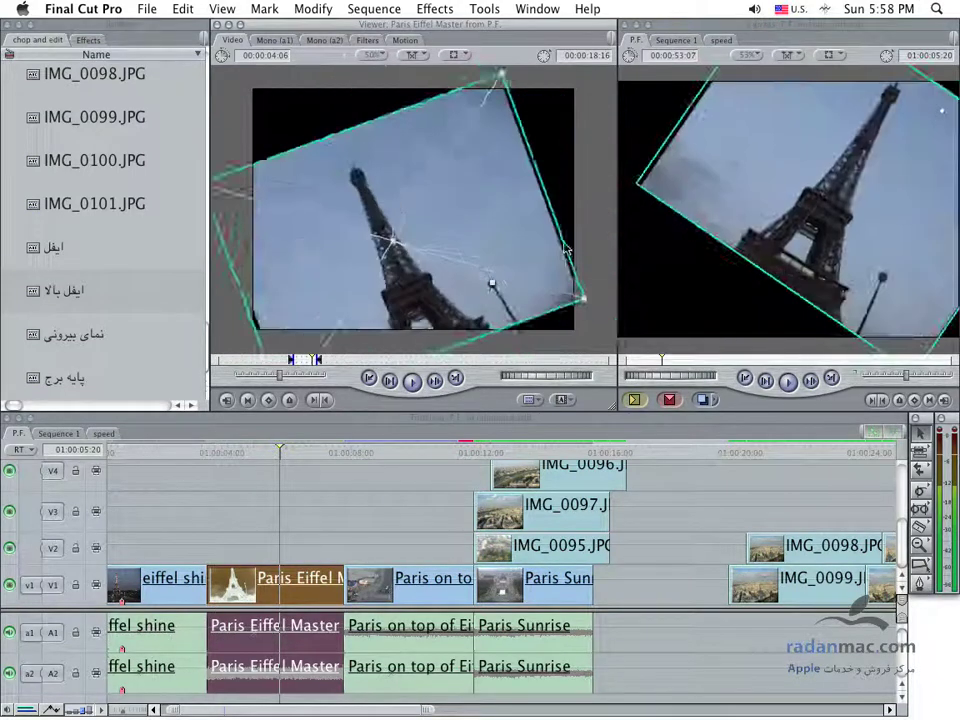
key("super+z")
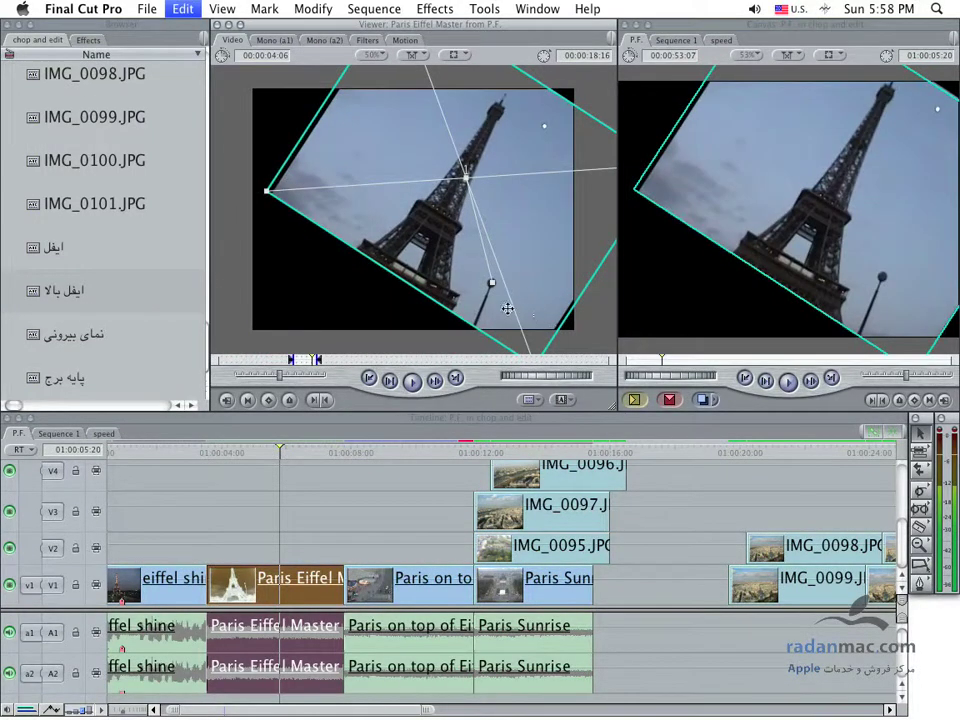
key("super+z")
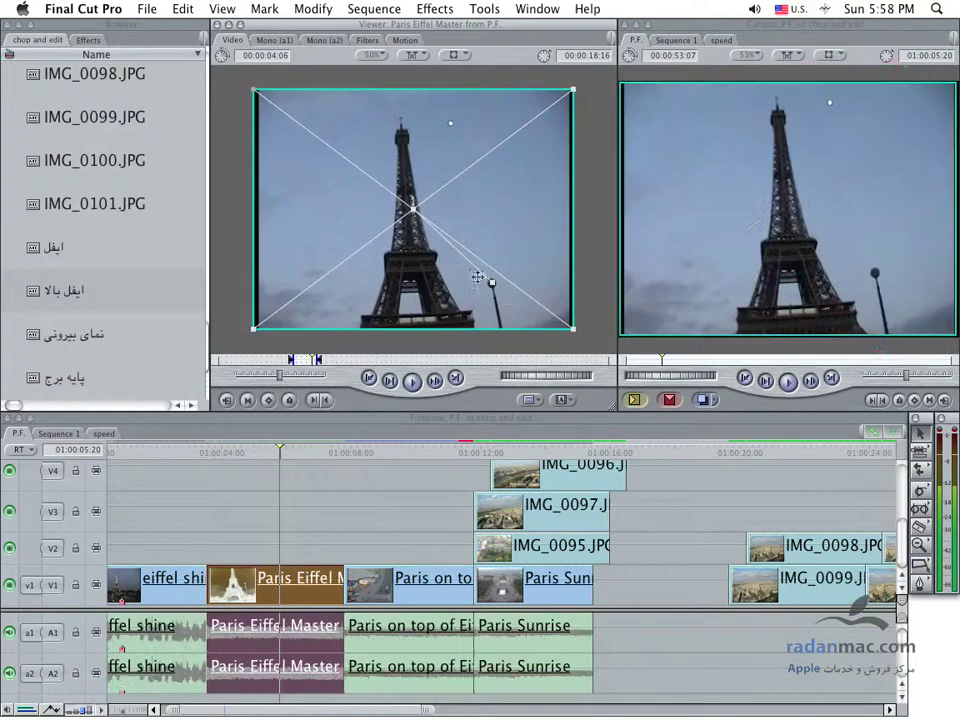
mouse_move(573, 329)
left_mouse_down()
mouse_move(509, 300)
mouse_move(581, 335)
left_mouse_up()
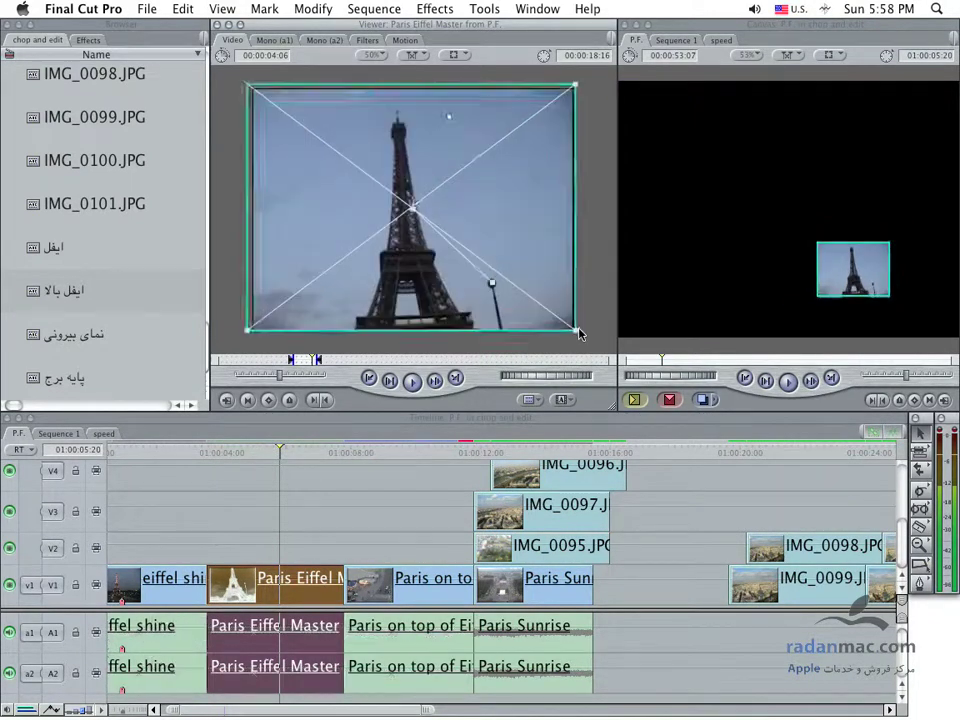